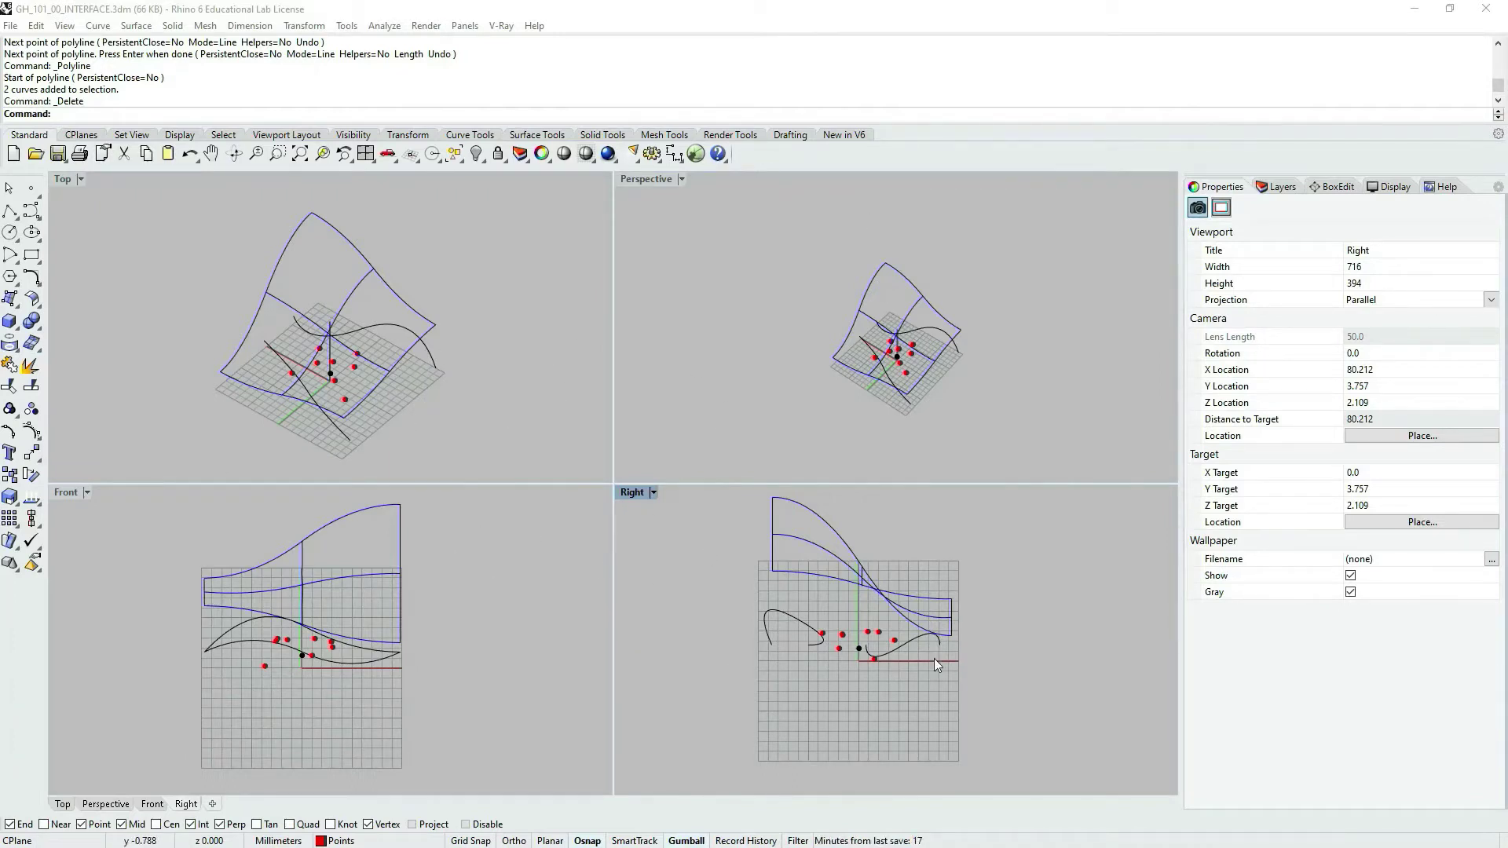
Activate the Perspective, Top and Front viewports in turn, ending back on Perspective.
click(649, 181)
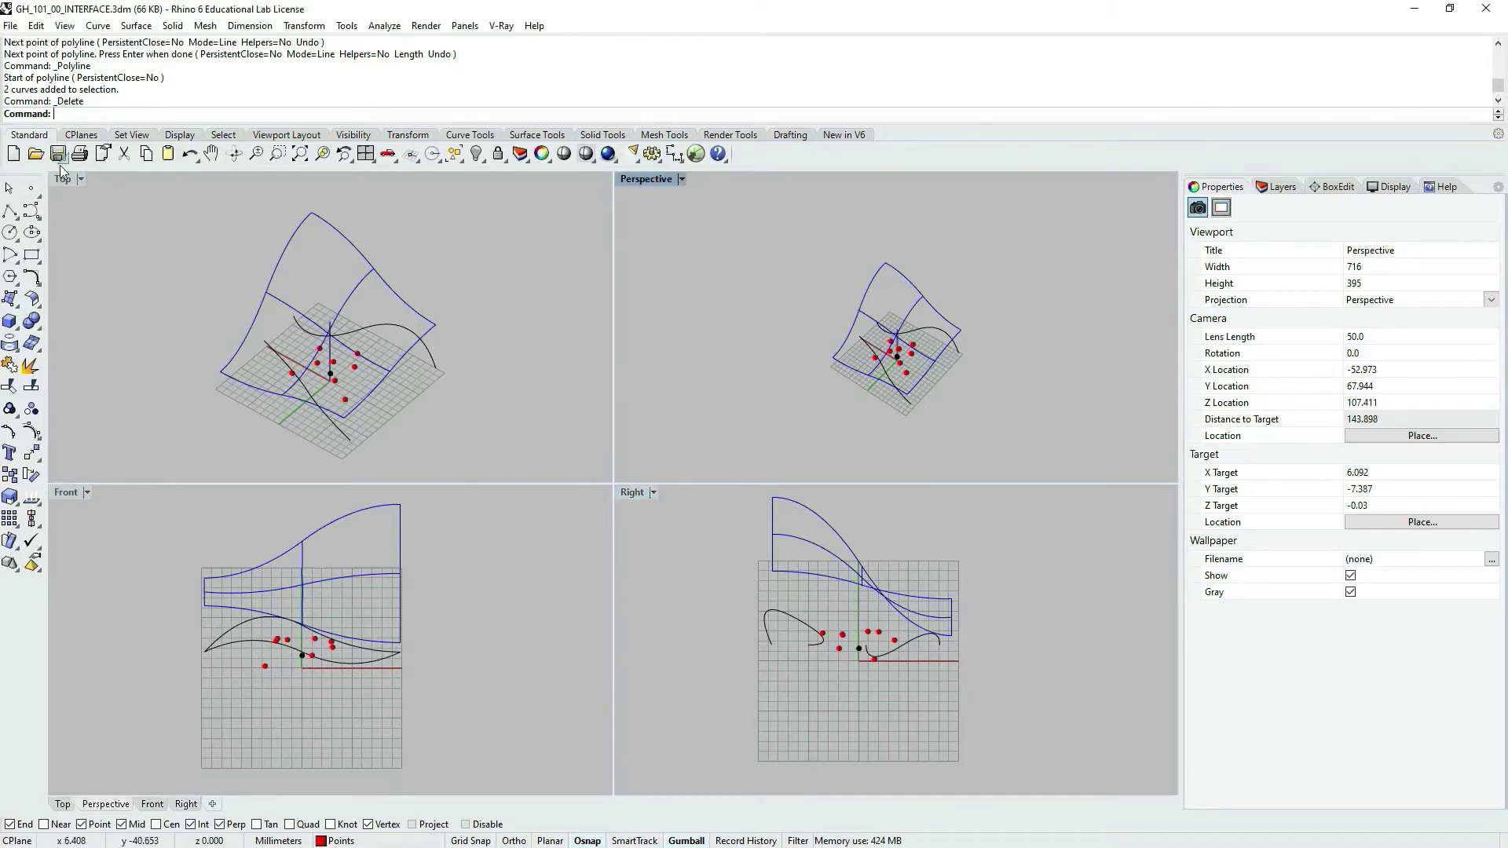
click(81, 204)
click(67, 492)
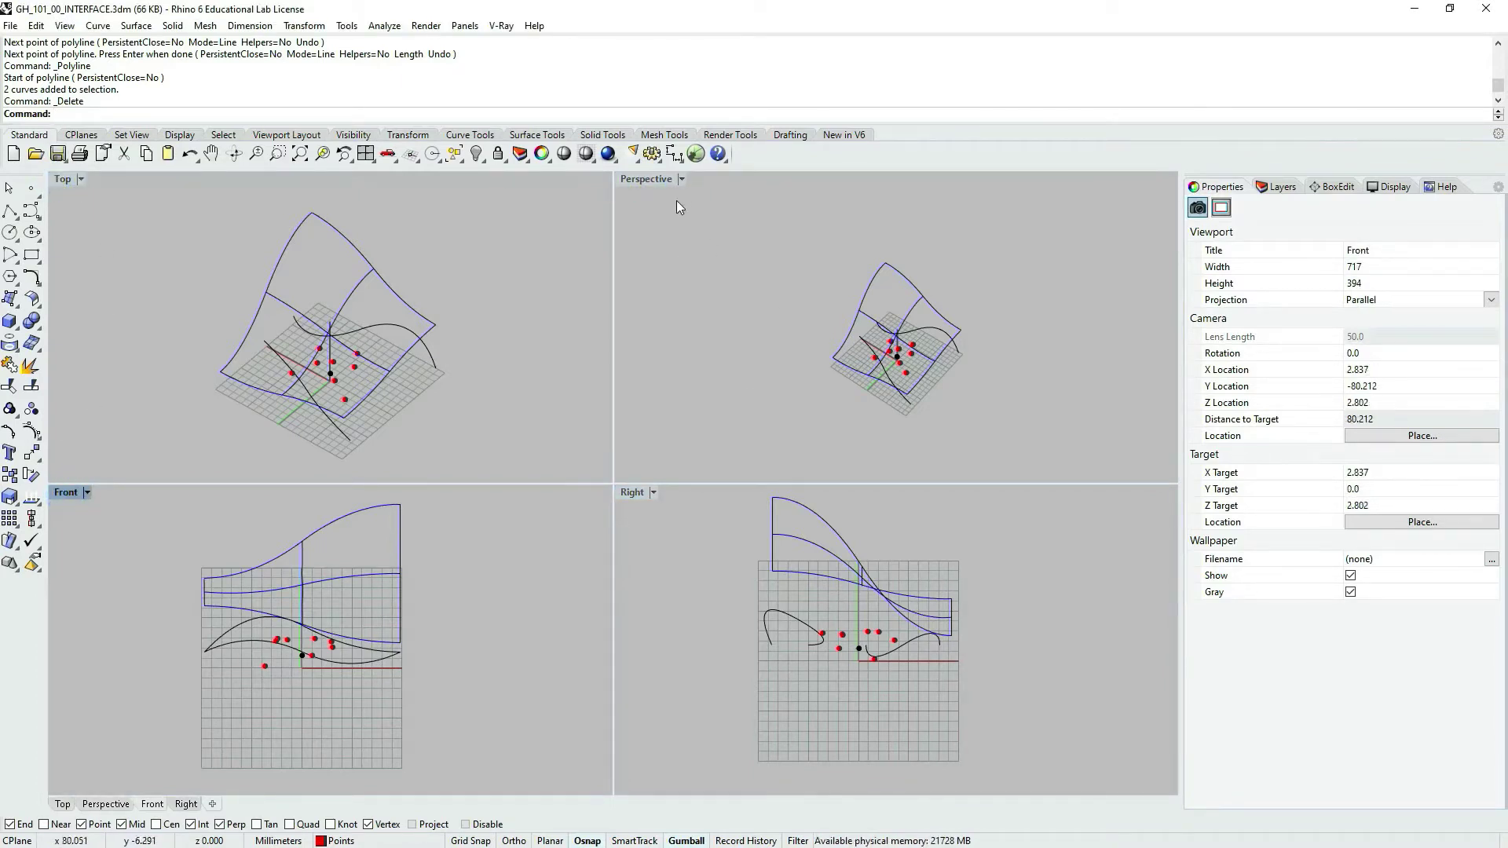
click(656, 182)
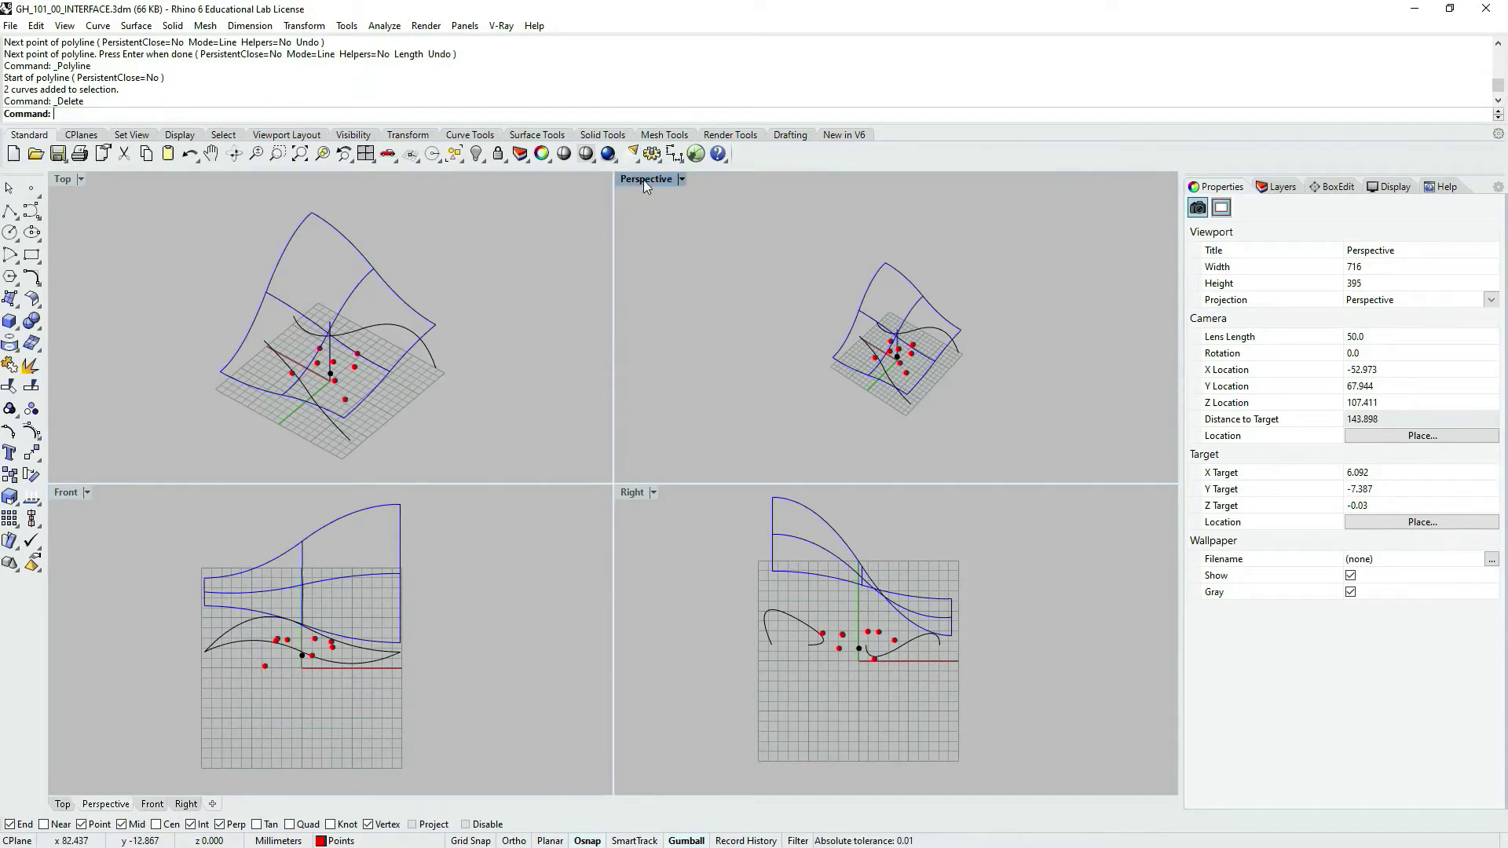
Maximize the Perspective viewport, restore four views, maximize it again, then zoom and orbit.
double_click(643, 180)
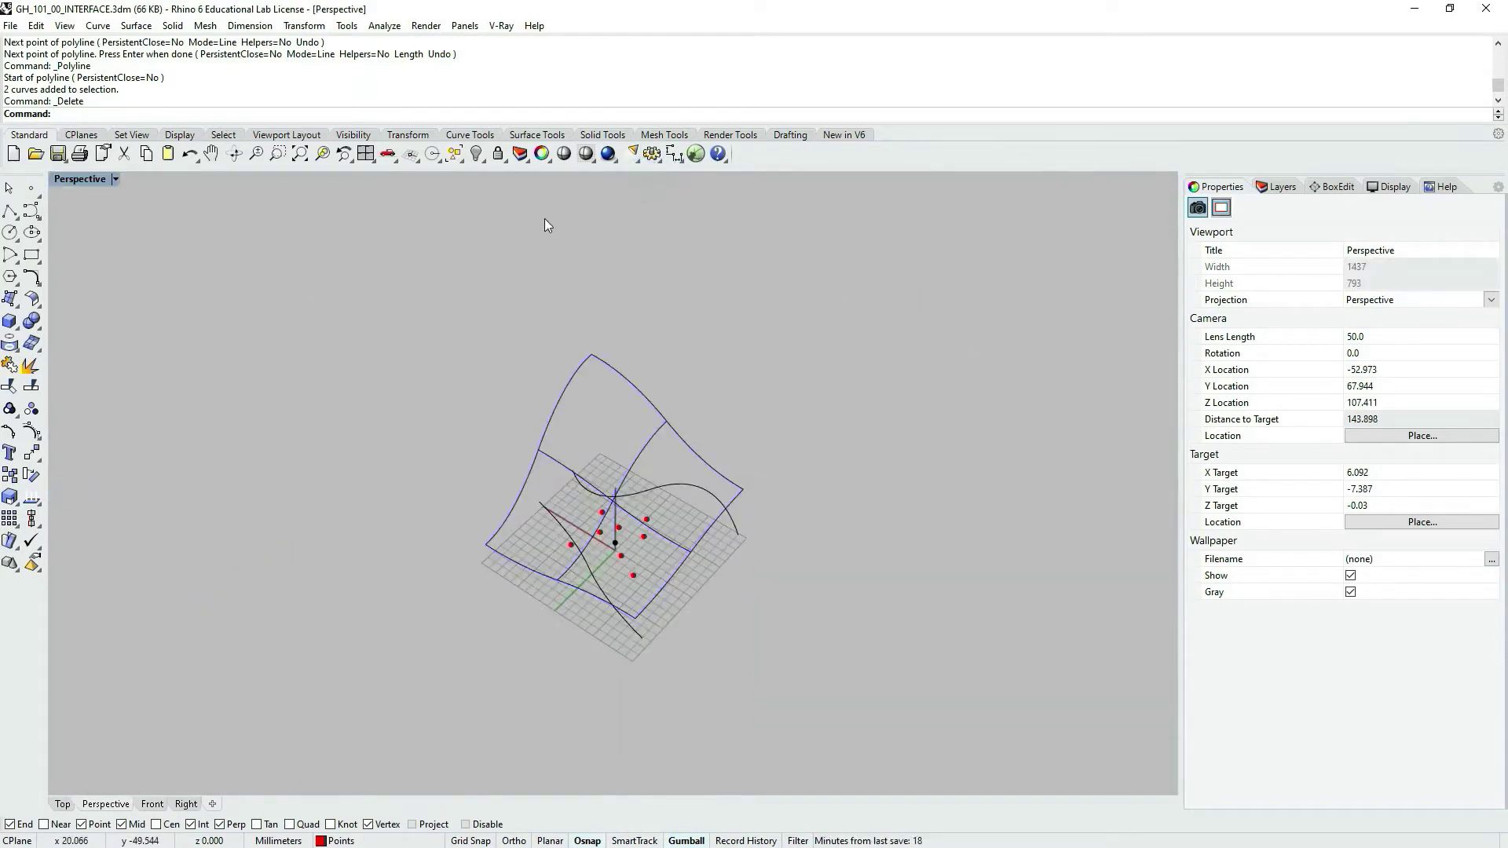
double_click(80, 179)
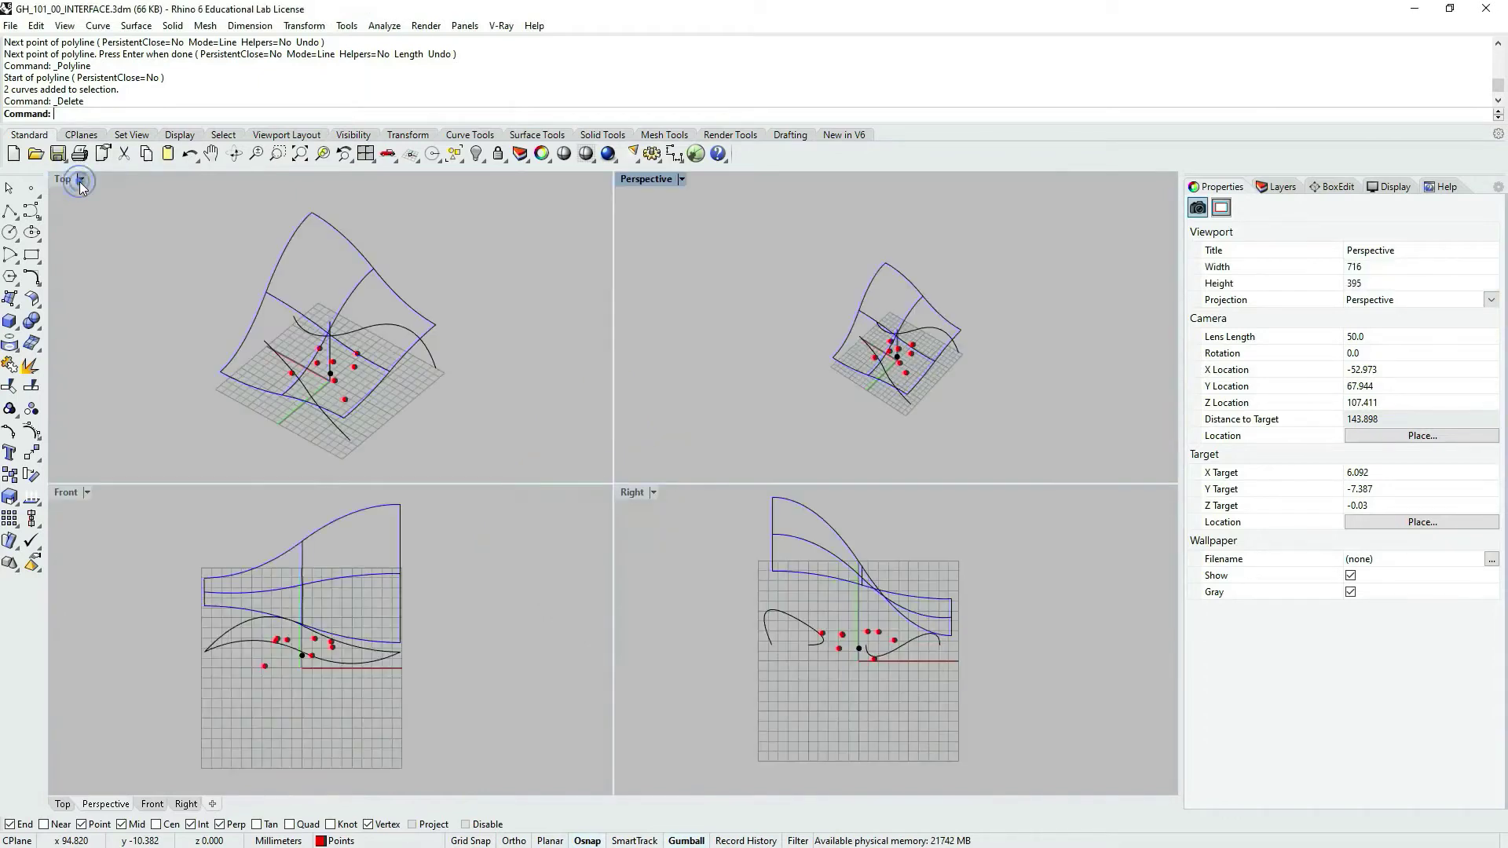
double_click(654, 177)
scroll(615, 559, up, 4)
right_drag(600, 543, 558, 529)
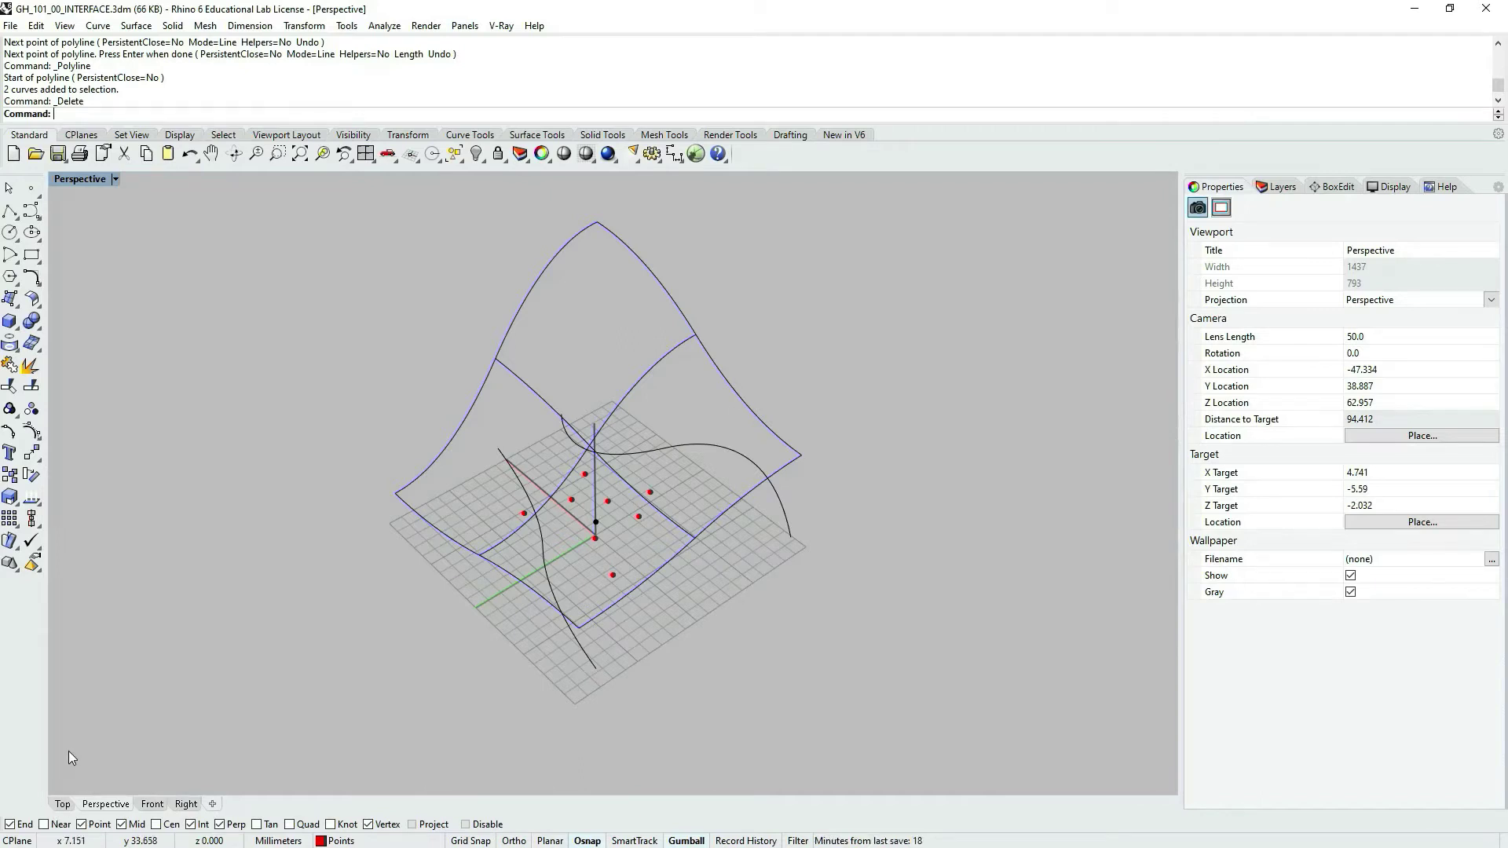
Cycle the viewport tabs Top, Perspective, Front, Right, back to Perspective, then rotate and zoom out.
click(63, 805)
click(102, 804)
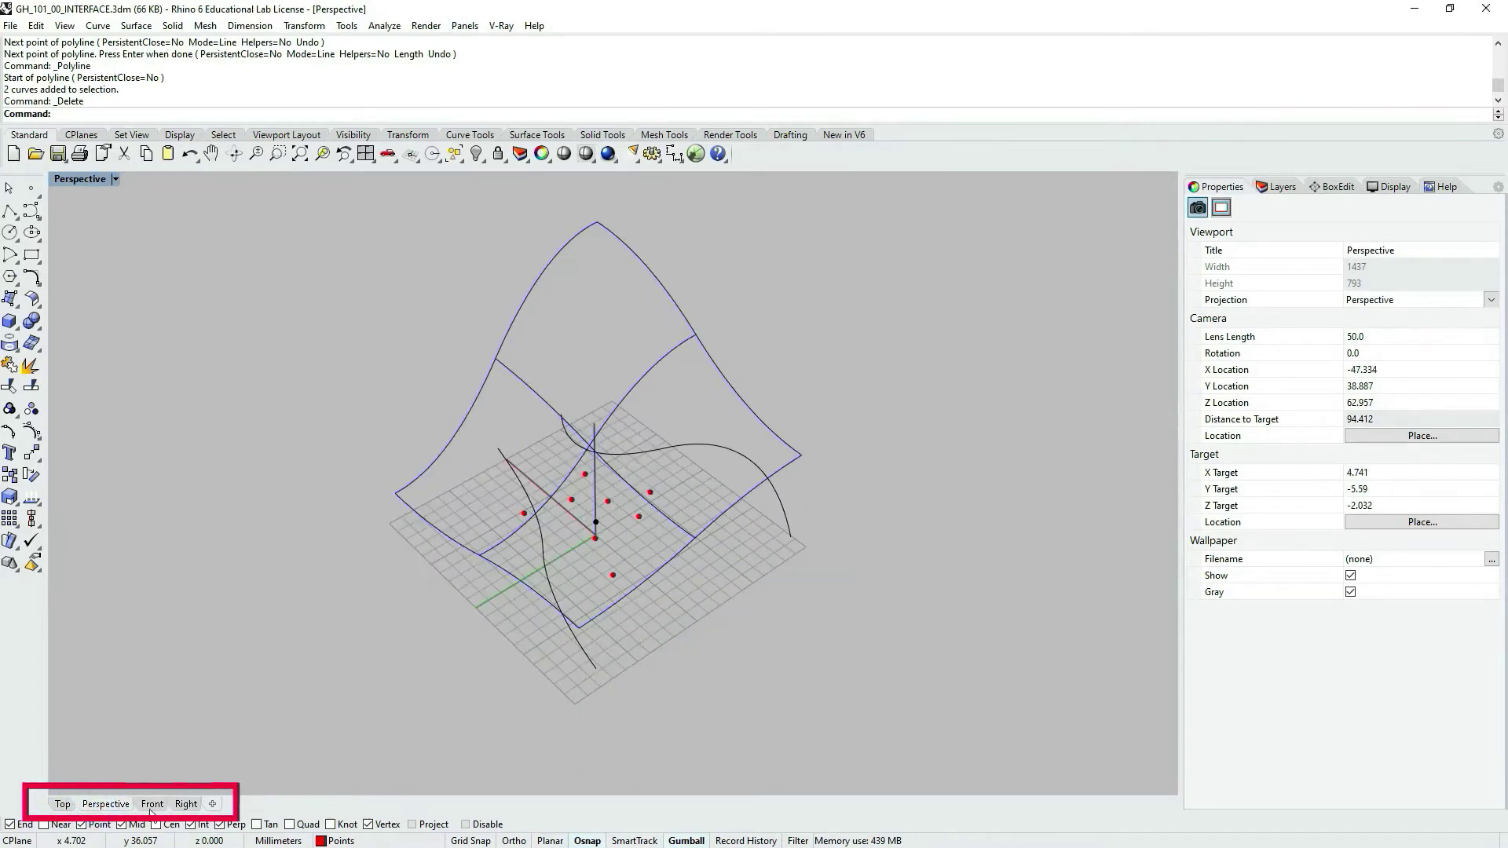
click(153, 804)
click(186, 804)
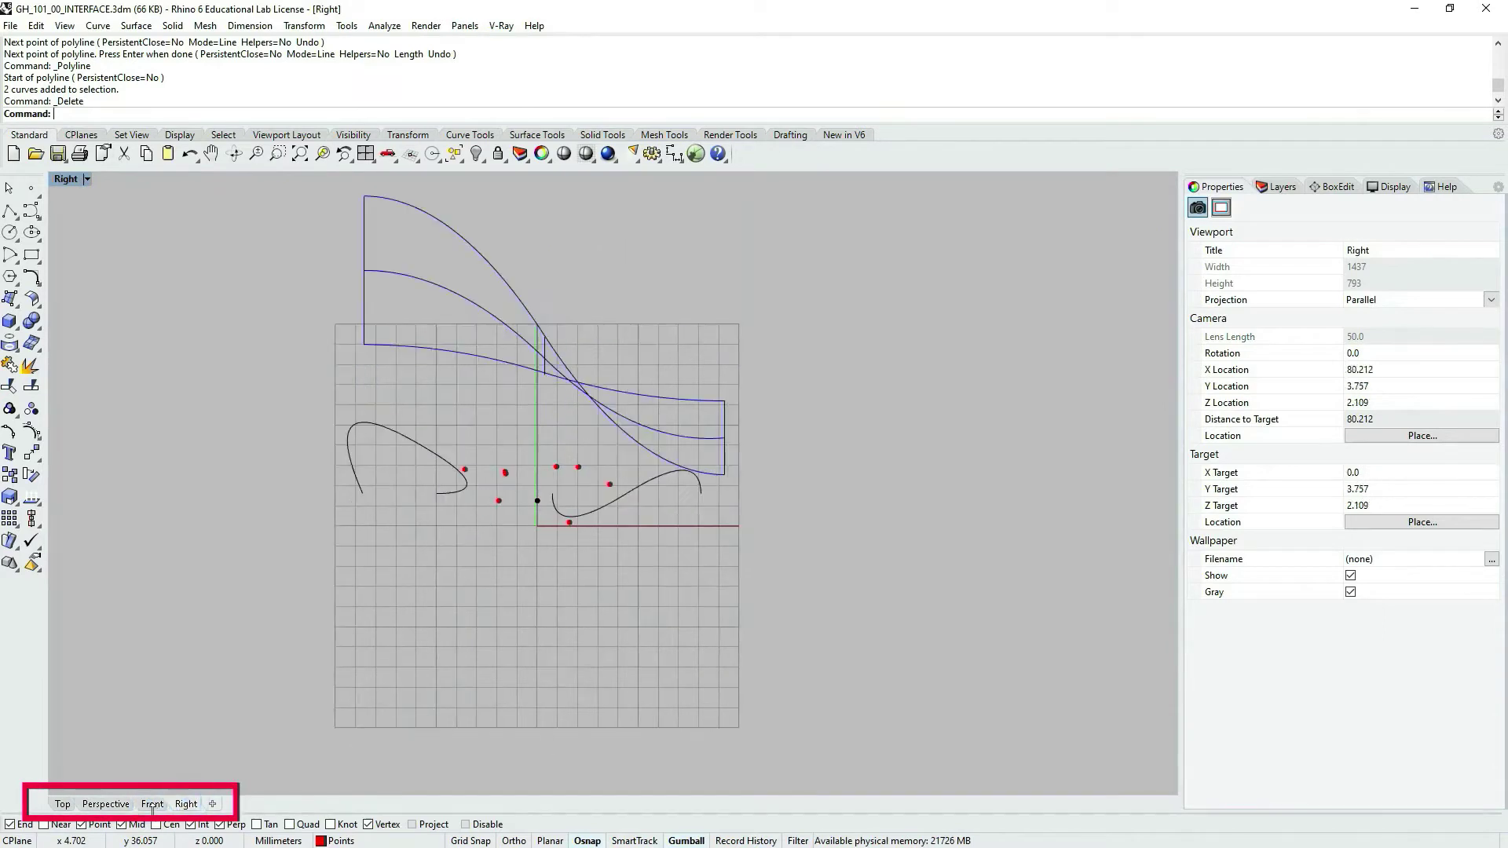
click(152, 804)
click(104, 804)
right_drag(503, 731, 516, 516)
scroll(516, 515, down, 2)
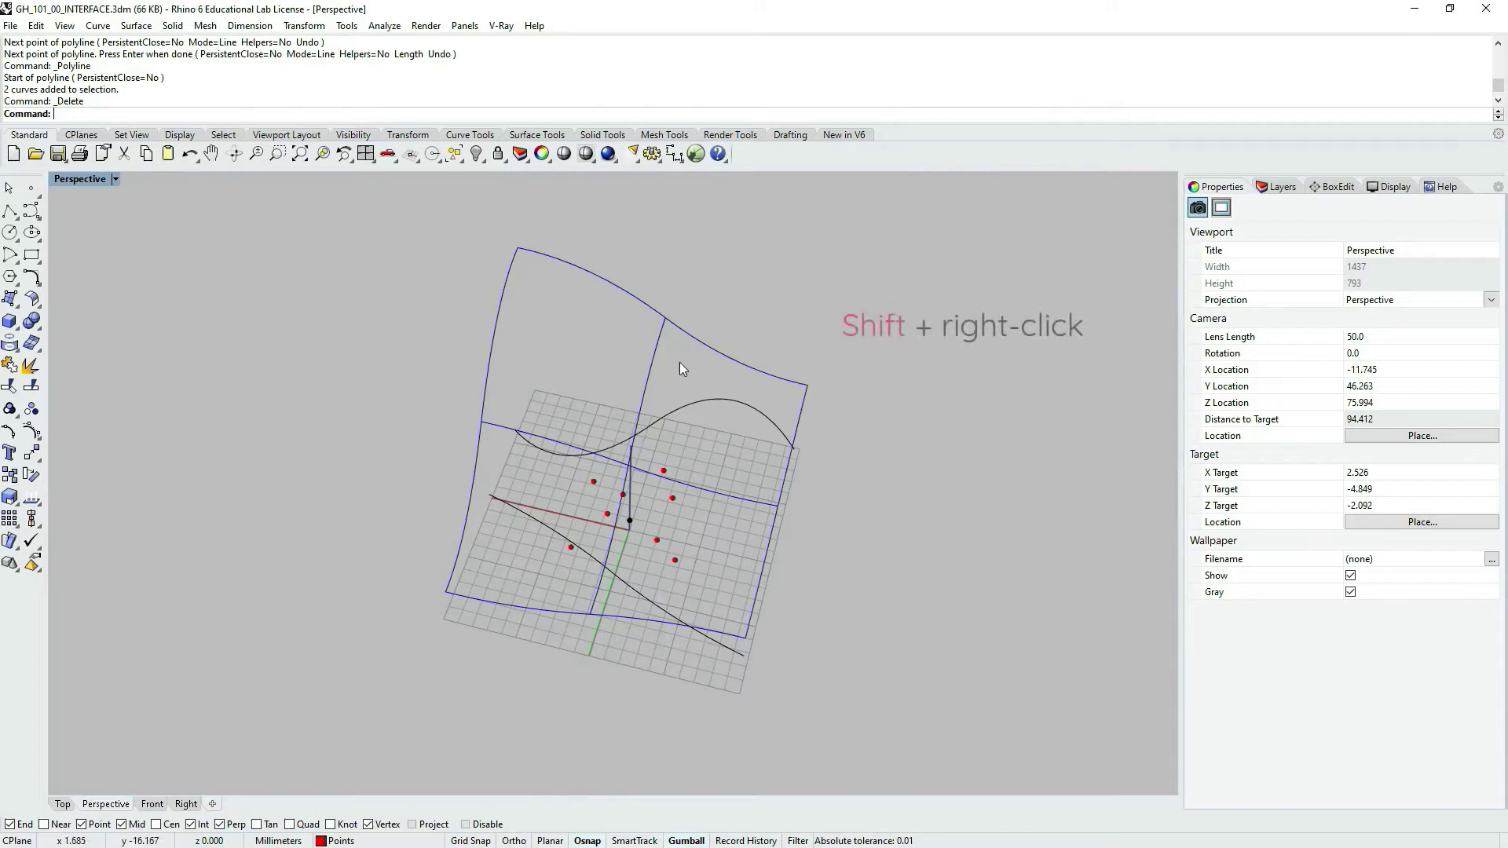
Pan the Perspective view, rotate the surface twice, then dynamically zoom in and out.
shift+right_drag(813, 437, 877, 456)
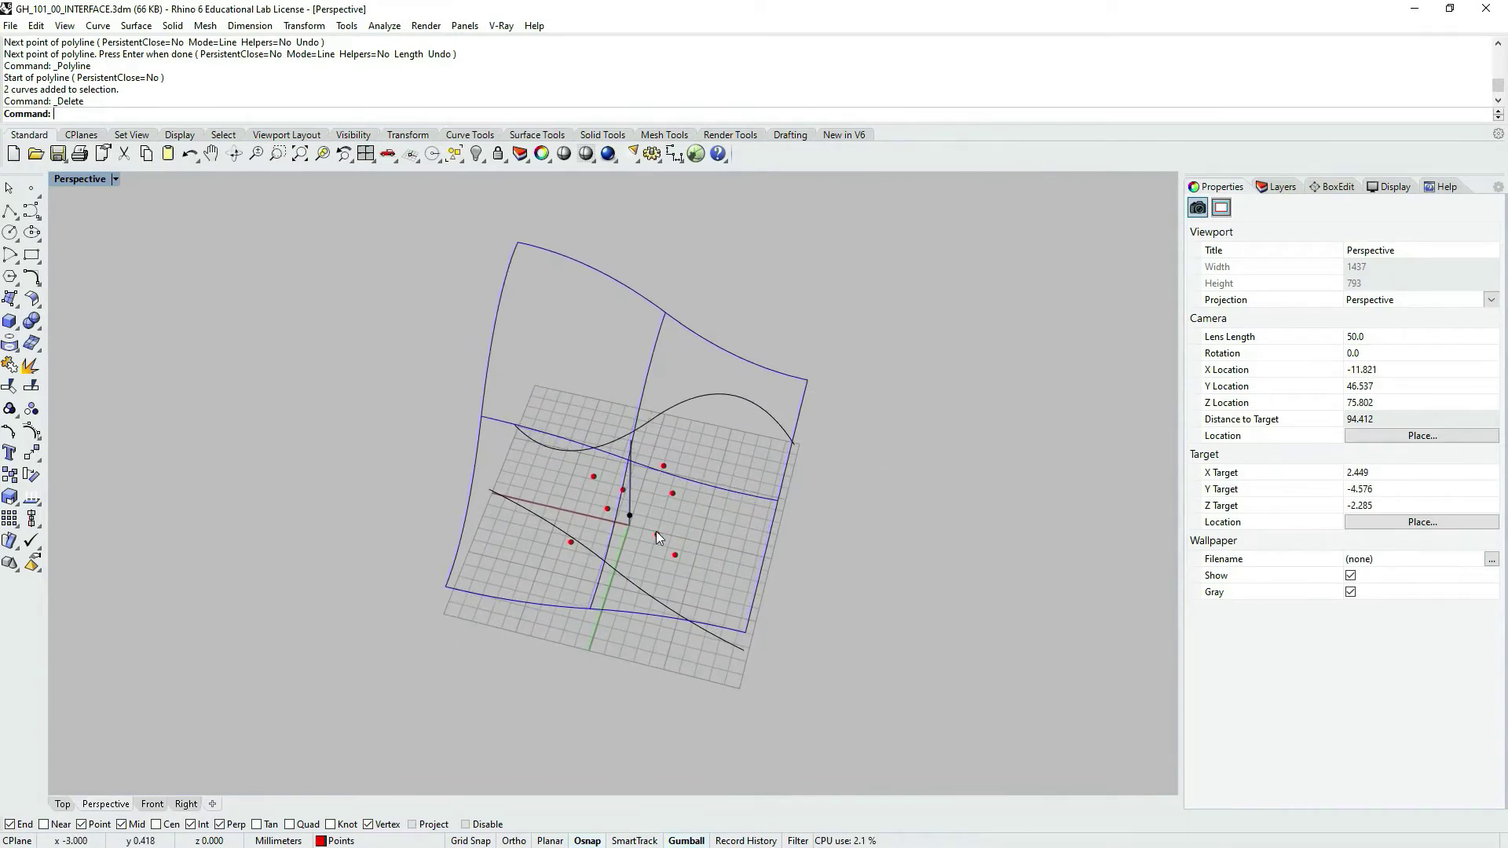
right_drag(776, 563, 586, 437)
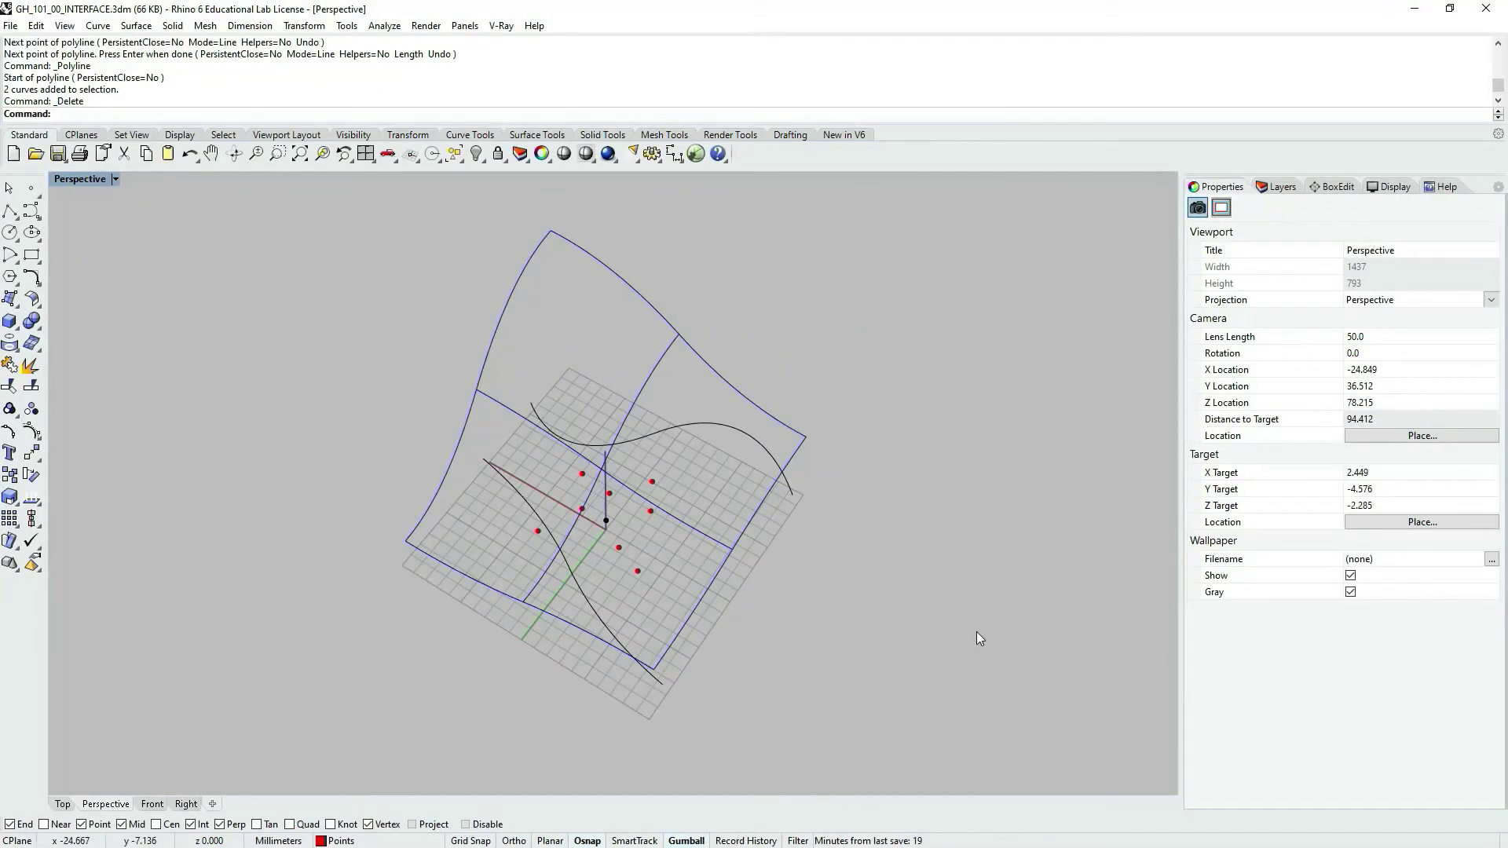
right_drag(724, 417, 644, 534)
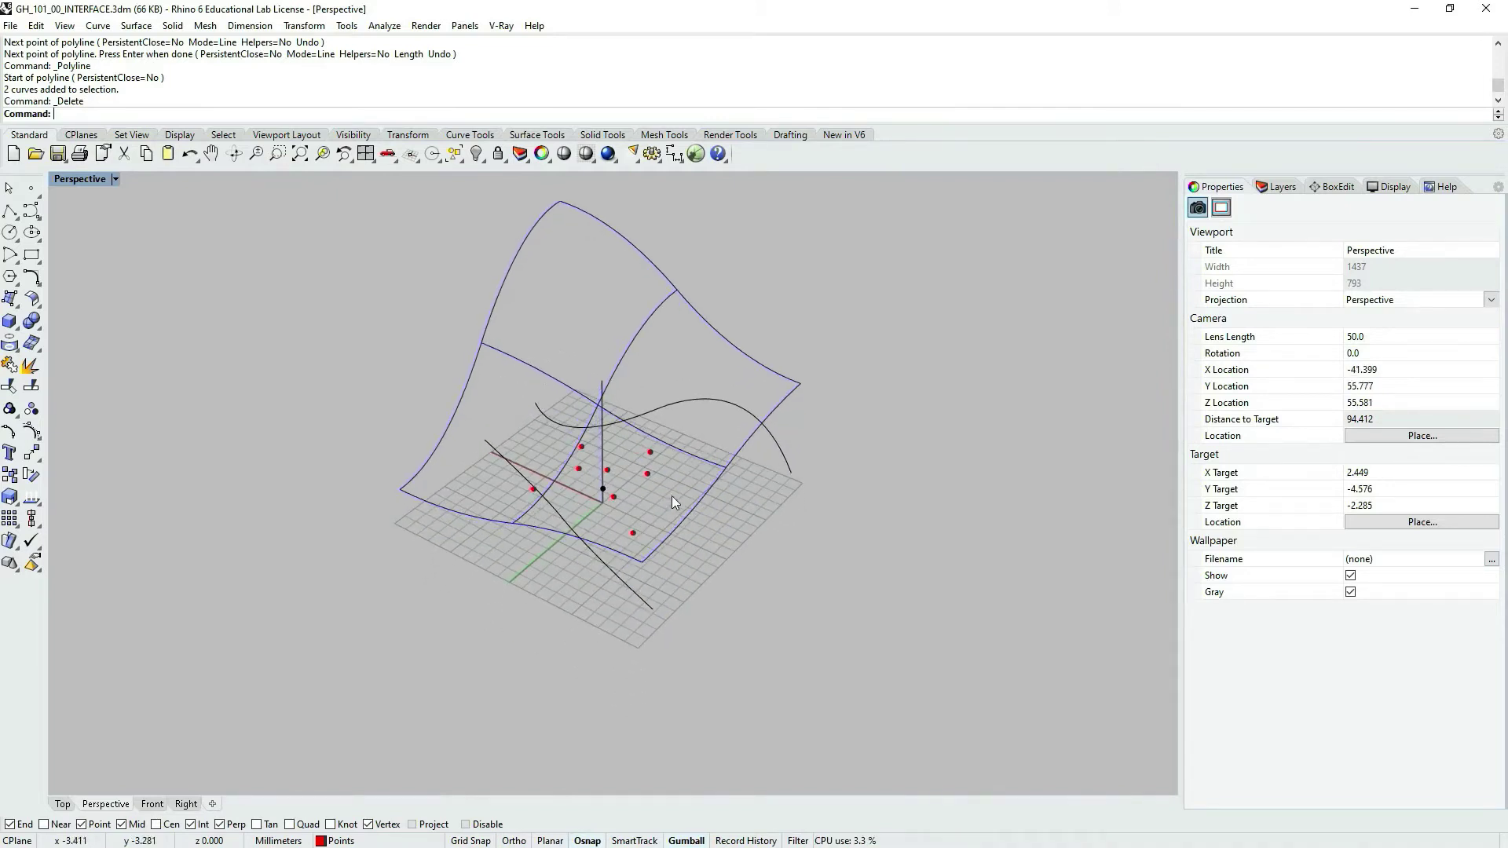
mouse_move(658, 511)
ctrl+right_down()
mouse_move(633, 492)
mouse_move(660, 488)
mouse_move(673, 556)
mouse_move(650, 447)
mouse_move(635, 545)
mouse_move(638, 444)
mouse_move(628, 519)
mouse_move(644, 531)
ctrl+right_up()
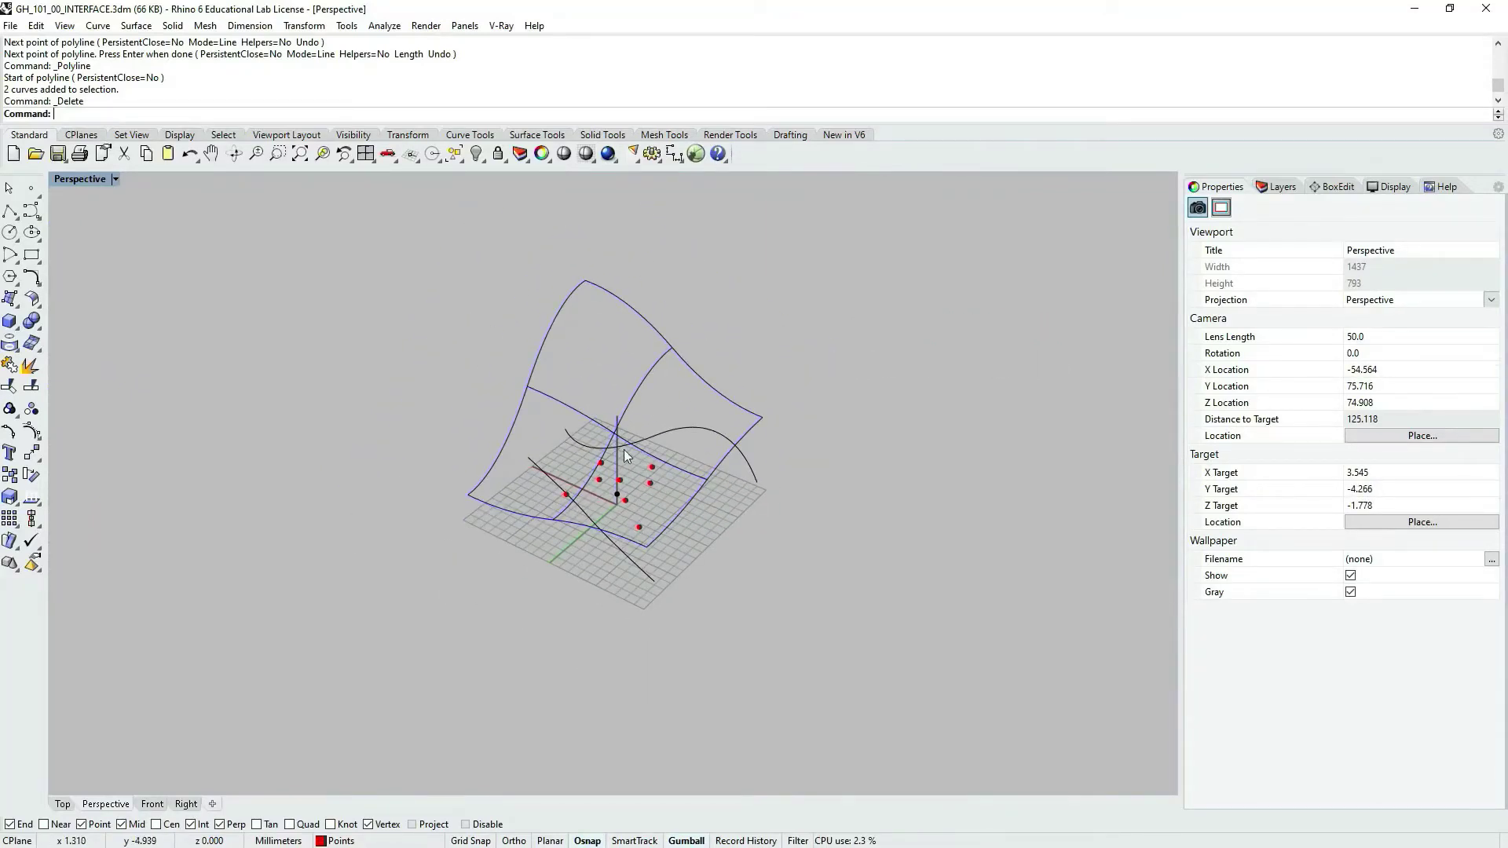
Wheel-zoom in and out on the surface and red points, then orbit around them.
scroll(616, 411, up, 5)
scroll(613, 424, down, 5)
scroll(616, 434, up, 3)
scroll(611, 446, down, 3)
scroll(606, 458, up, 5)
scroll(606, 459, down, 6)
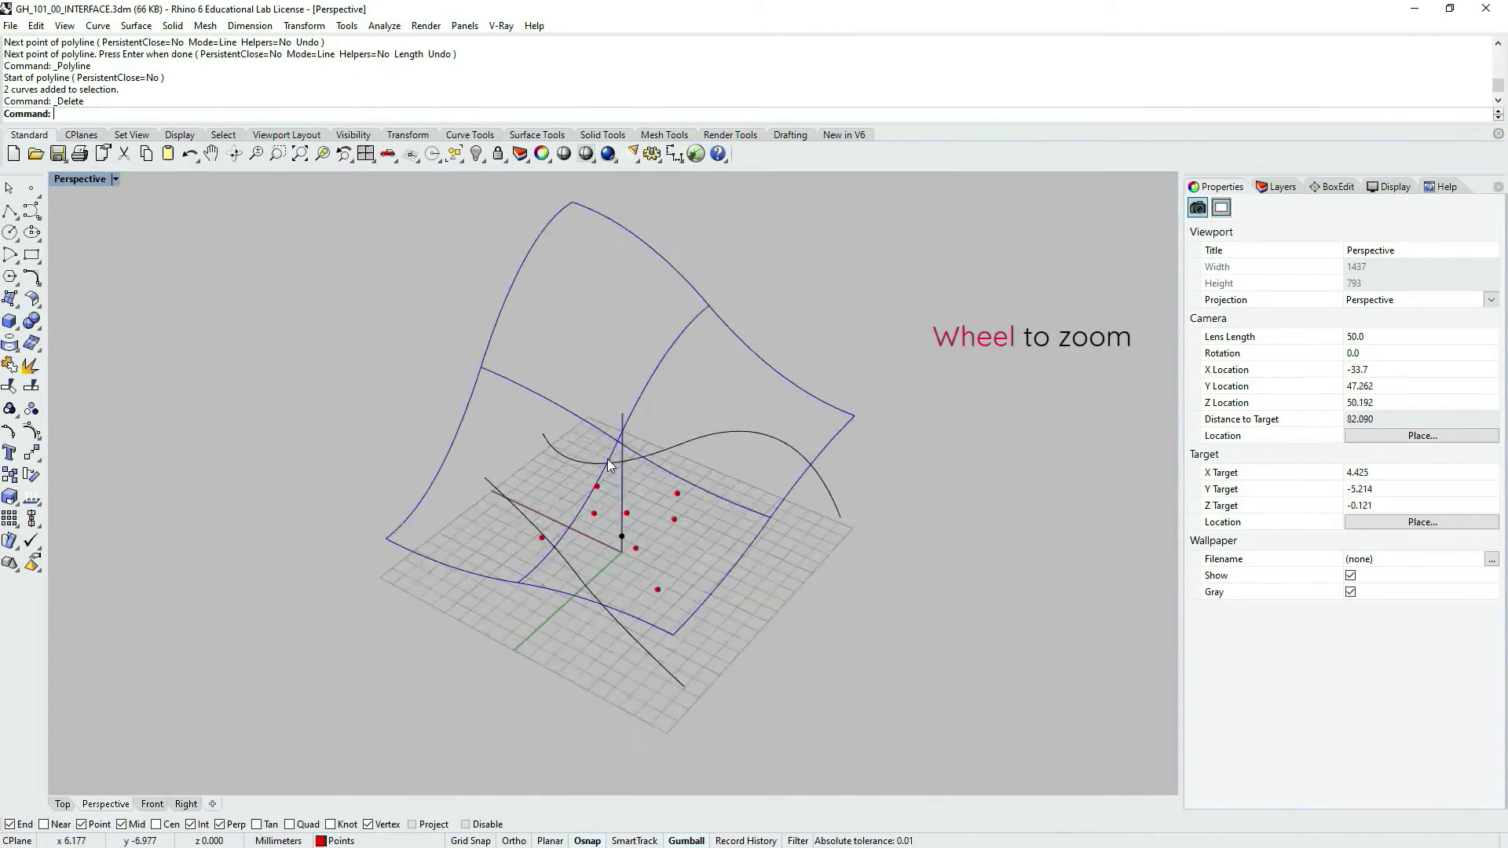
scroll(606, 459, up, 4)
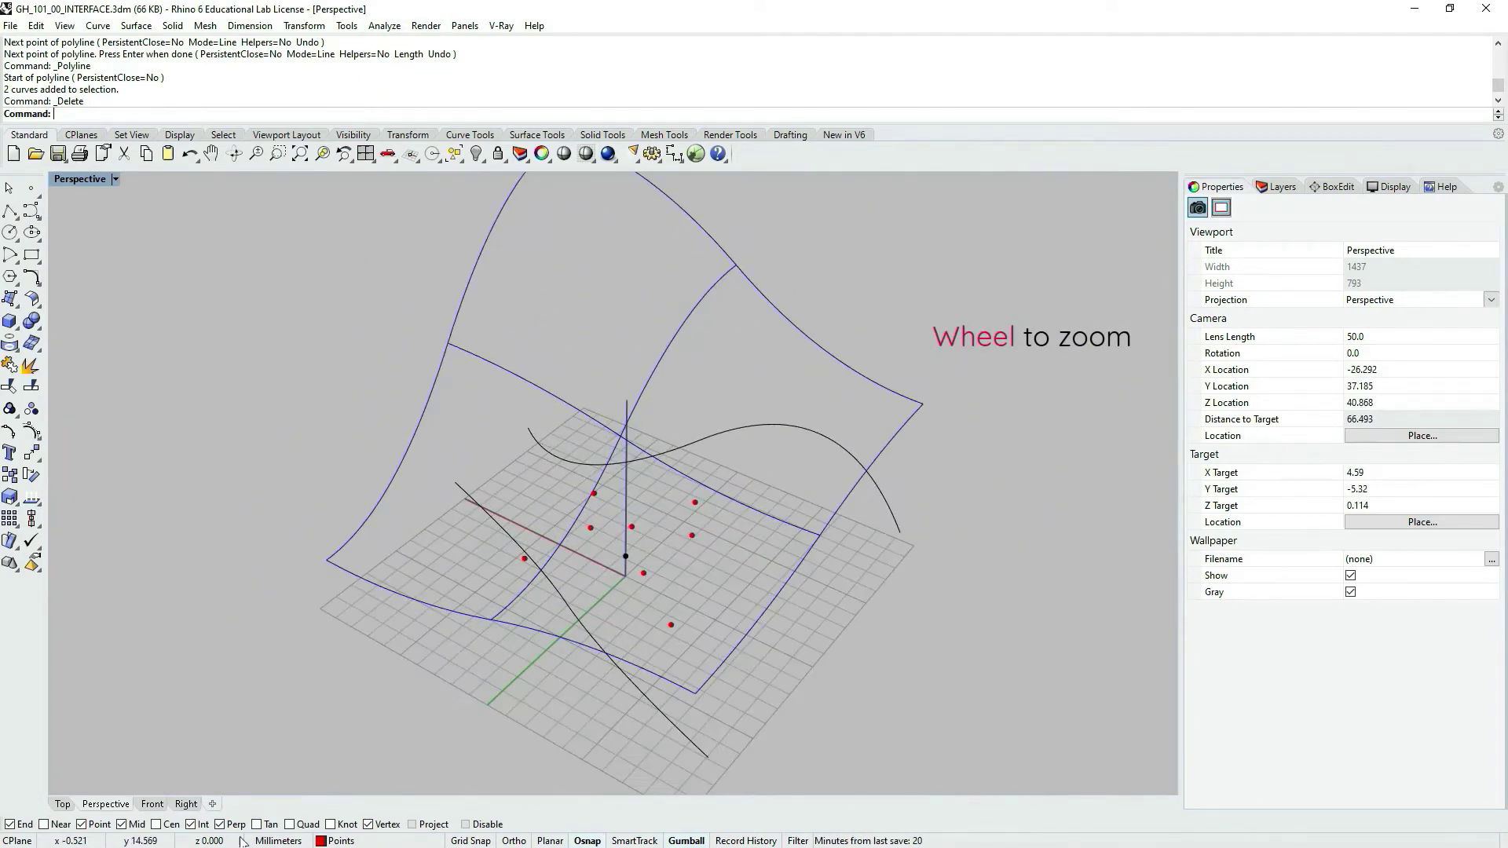
right_drag(275, 757, 287, 699)
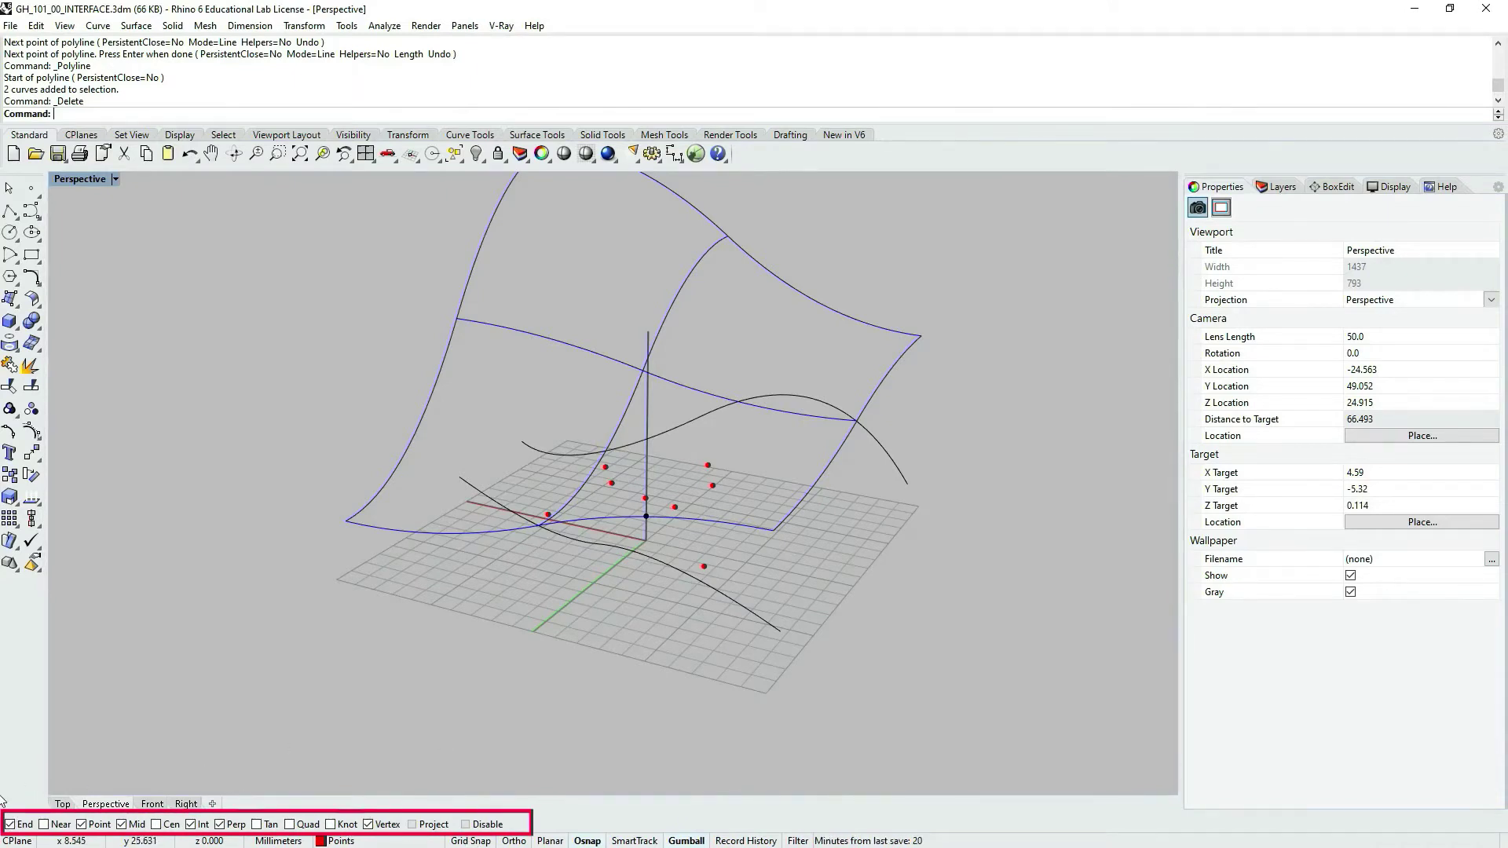
Enable the Perp object snap, zoom out, and show the Millimeters units menu.
click(219, 824)
scroll(462, 536, down, 3)
right_drag(581, 563, 549, 565)
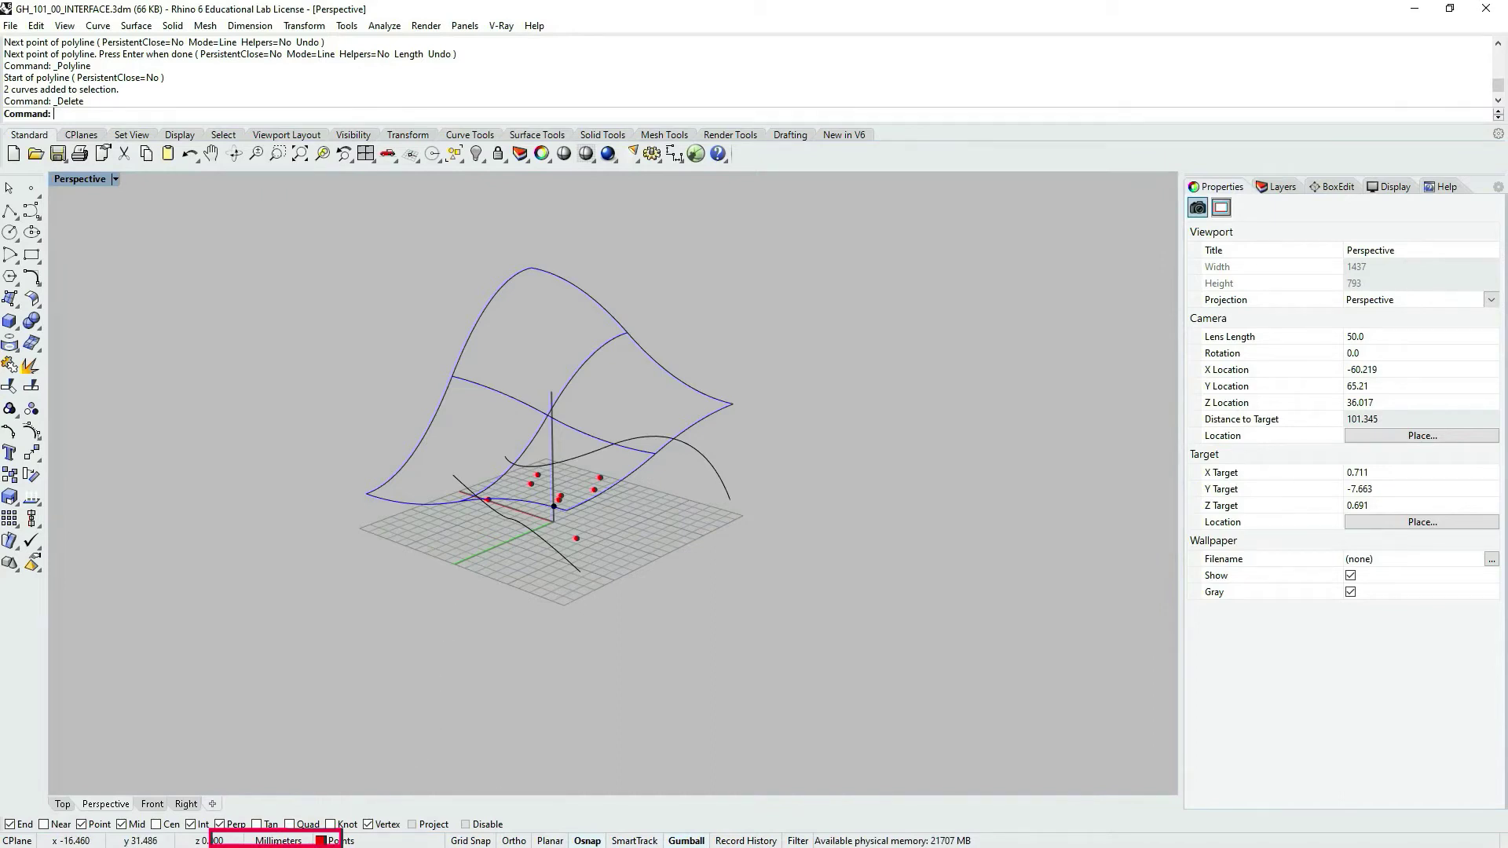
click(277, 841)
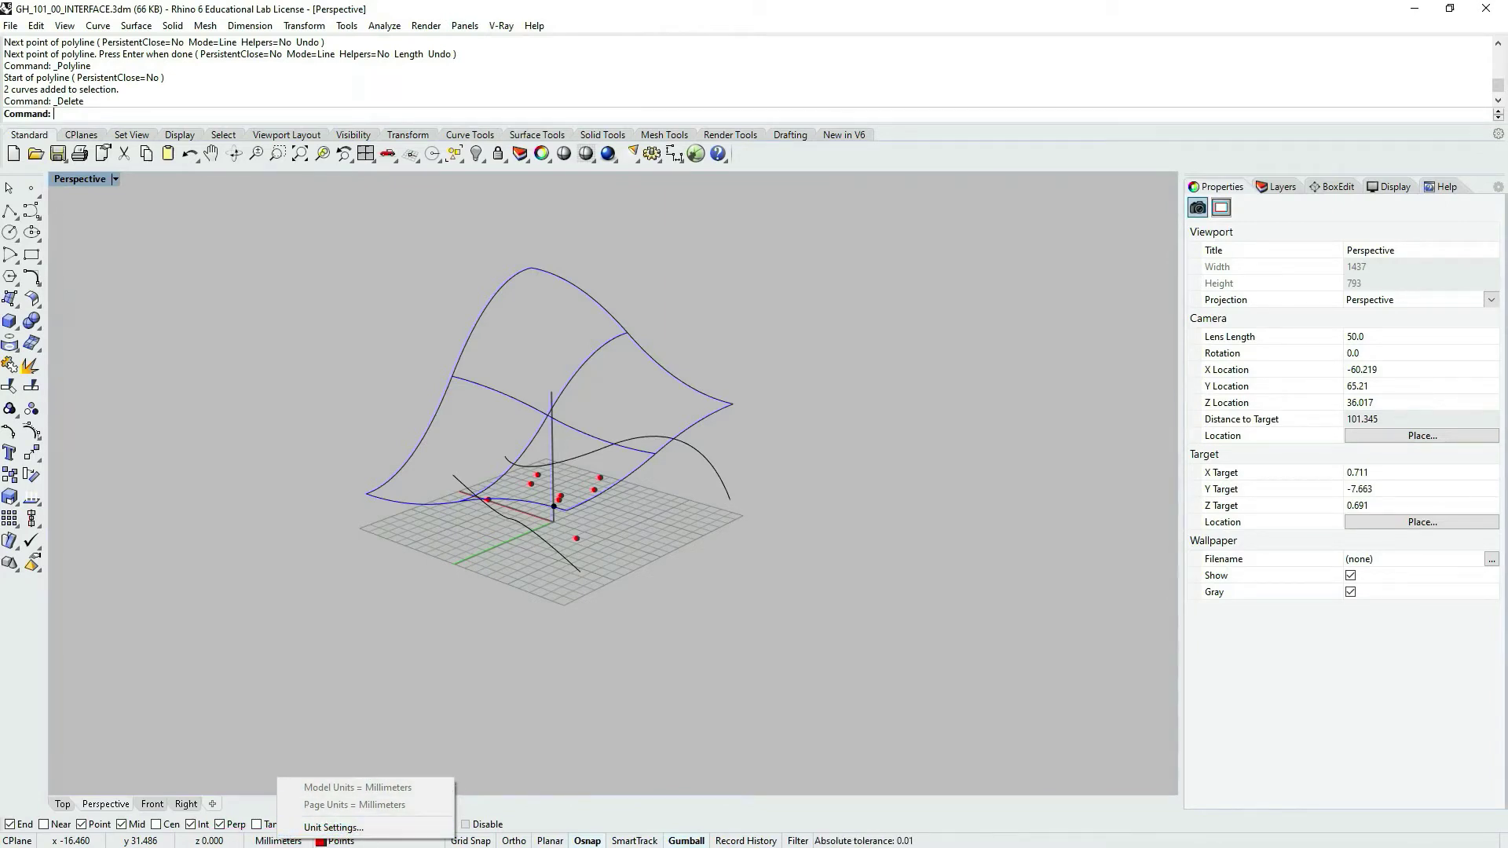
Open Unit Settings, keep model units at Millimeters, and close Document Properties.
click(330, 828)
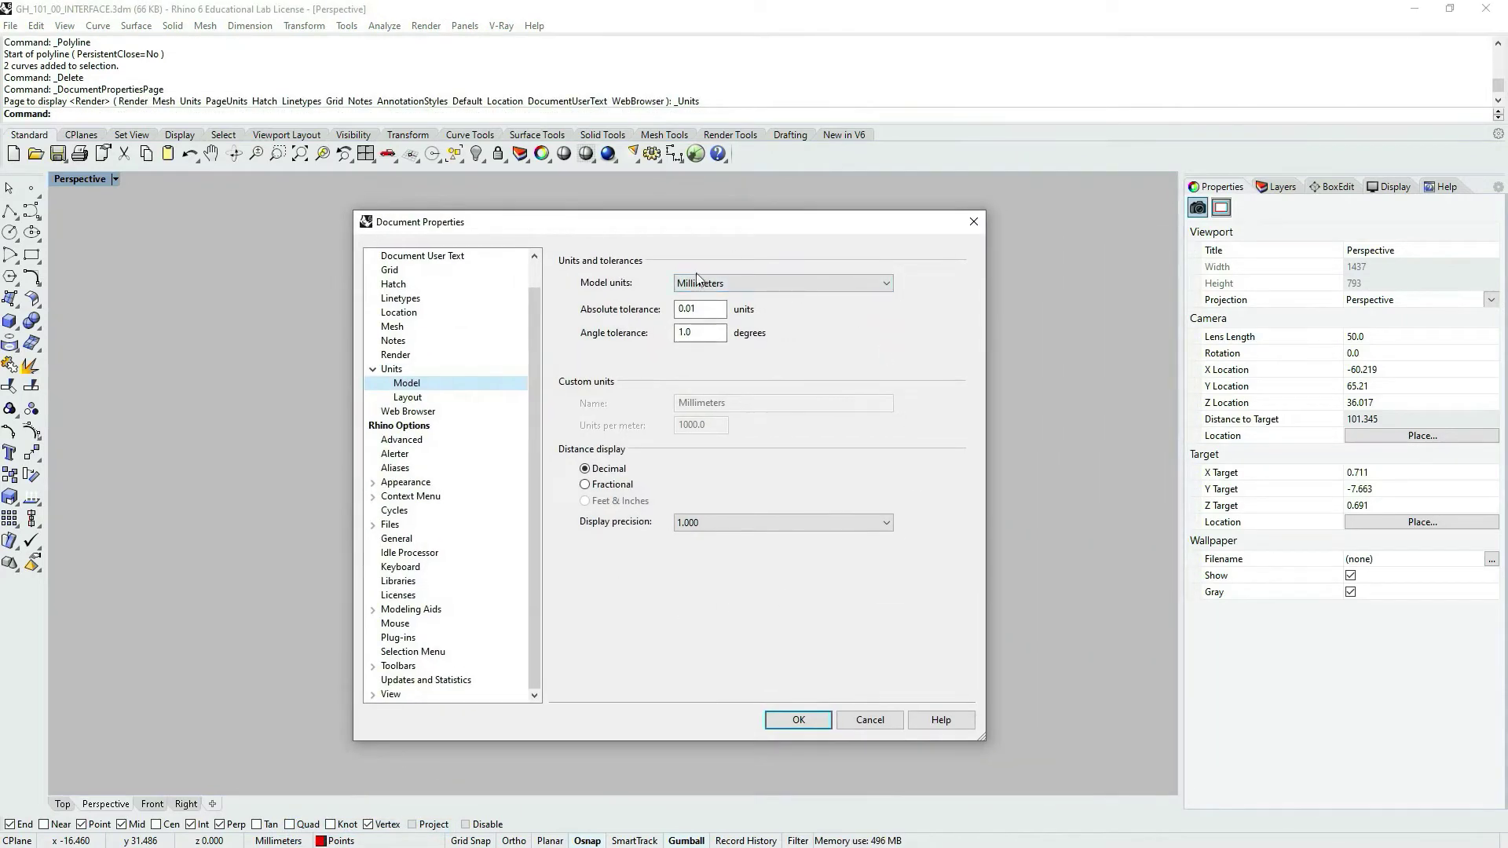
click(882, 286)
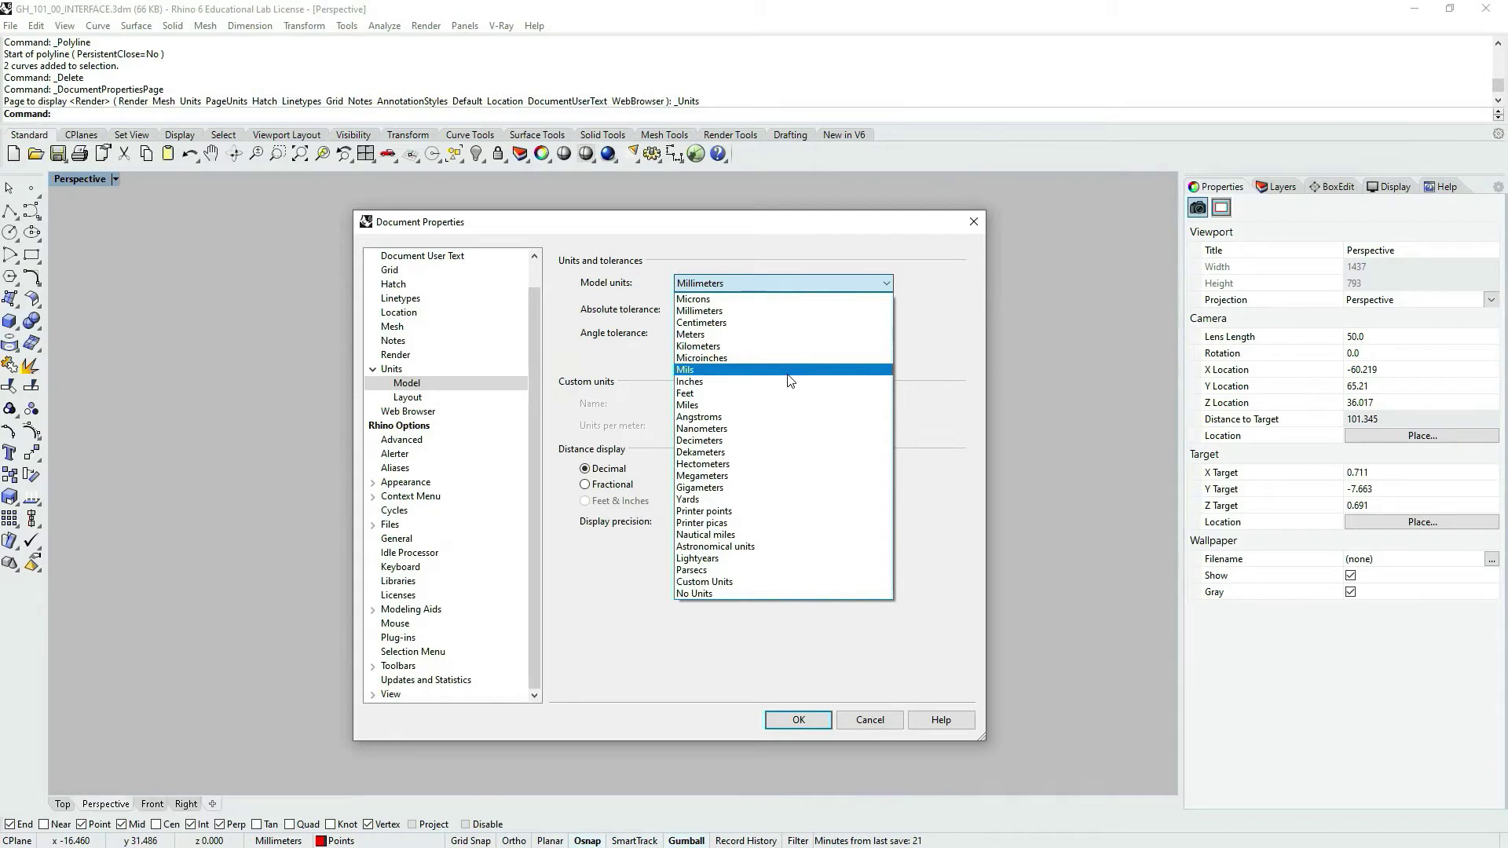
click(807, 721)
click(813, 720)
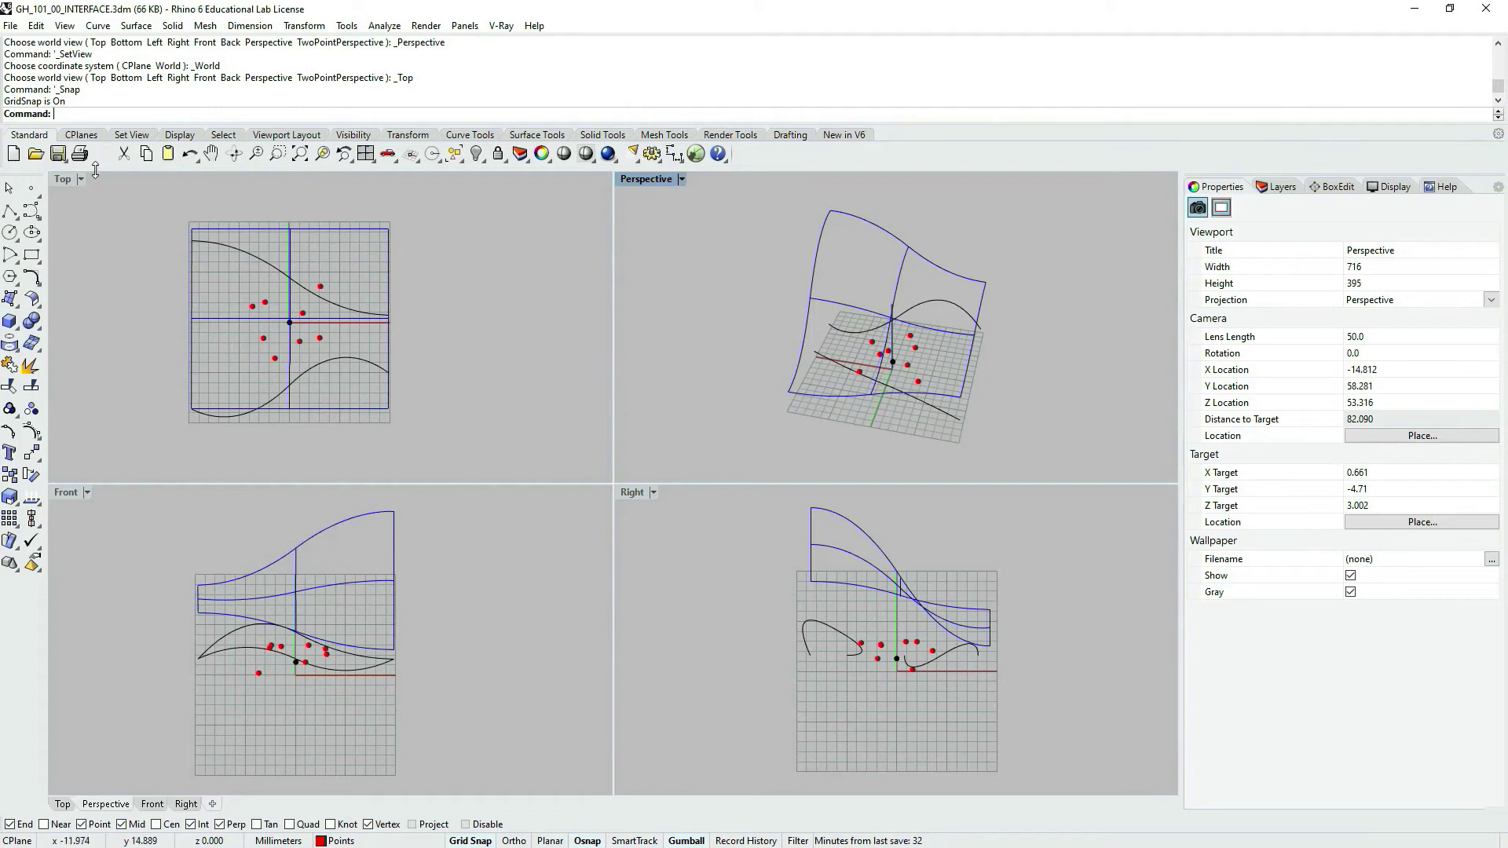
Activate the Top, Front, Right and Perspective viewports in turn, then maximize and orbit Perspective.
click(69, 178)
click(67, 492)
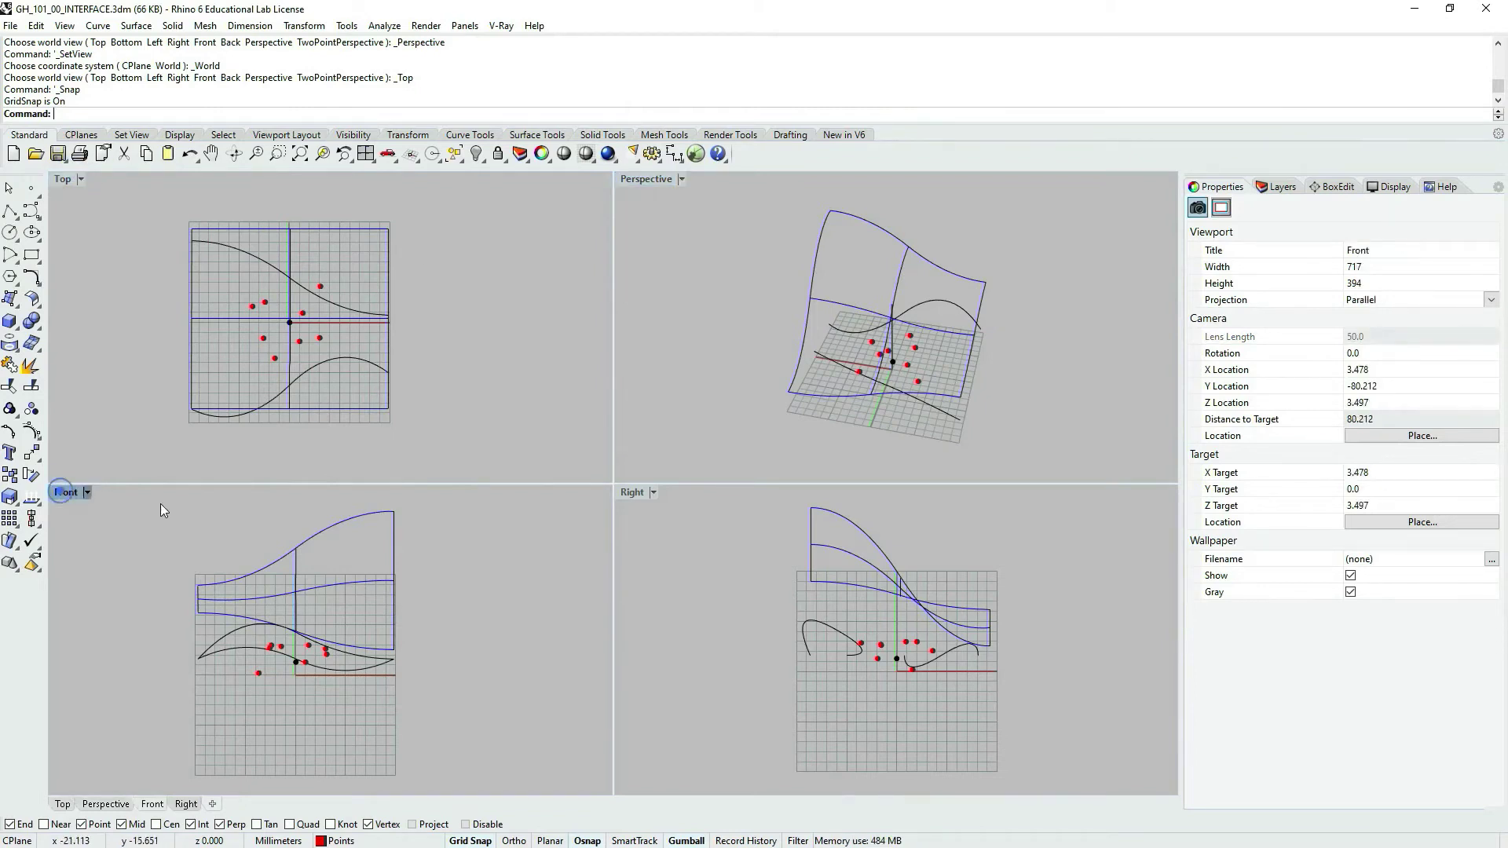
click(628, 496)
click(657, 179)
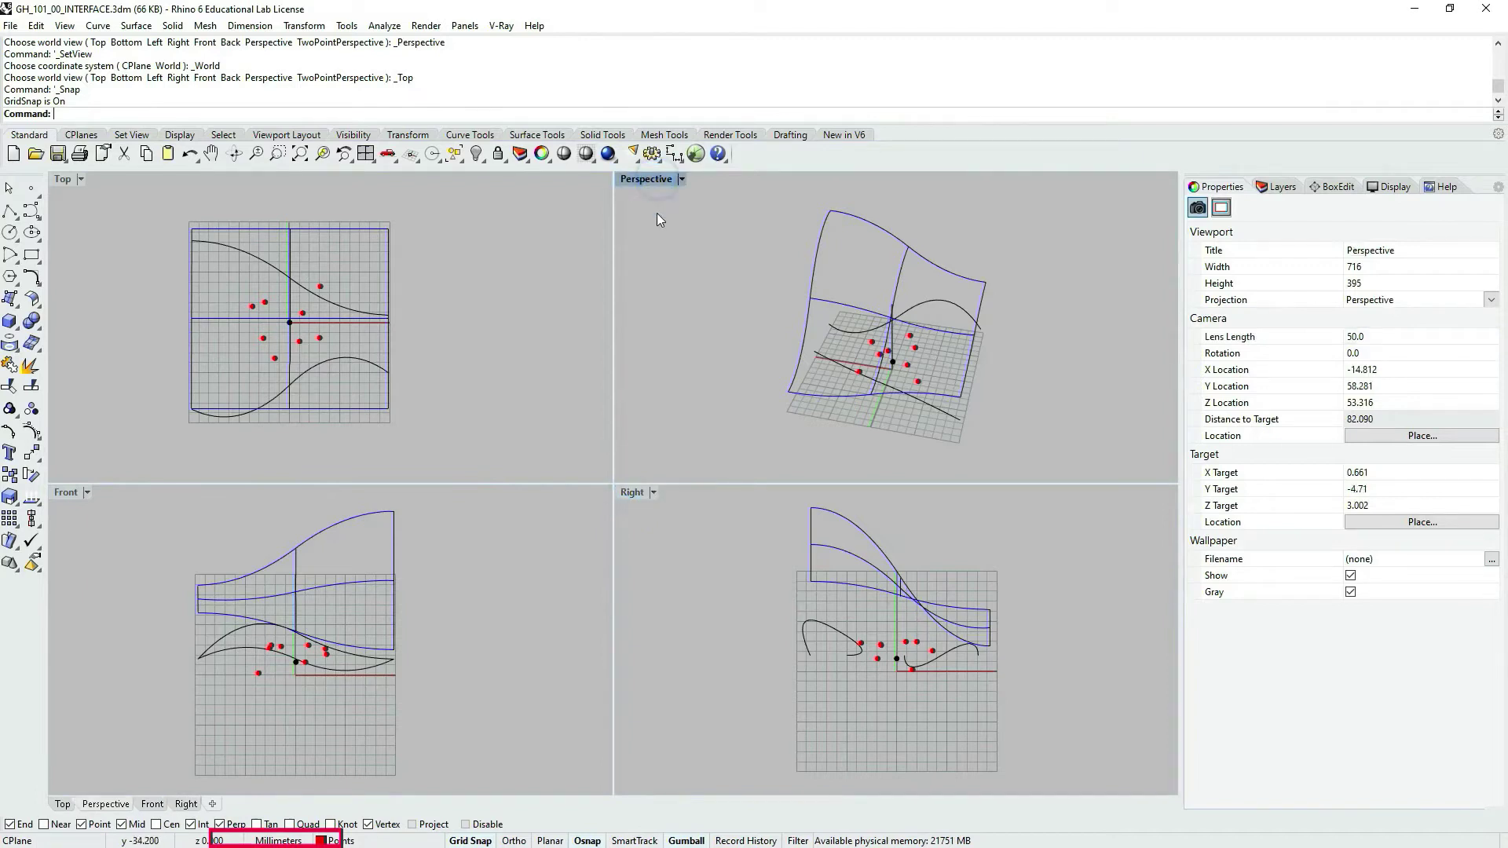
click(70, 181)
click(710, 251)
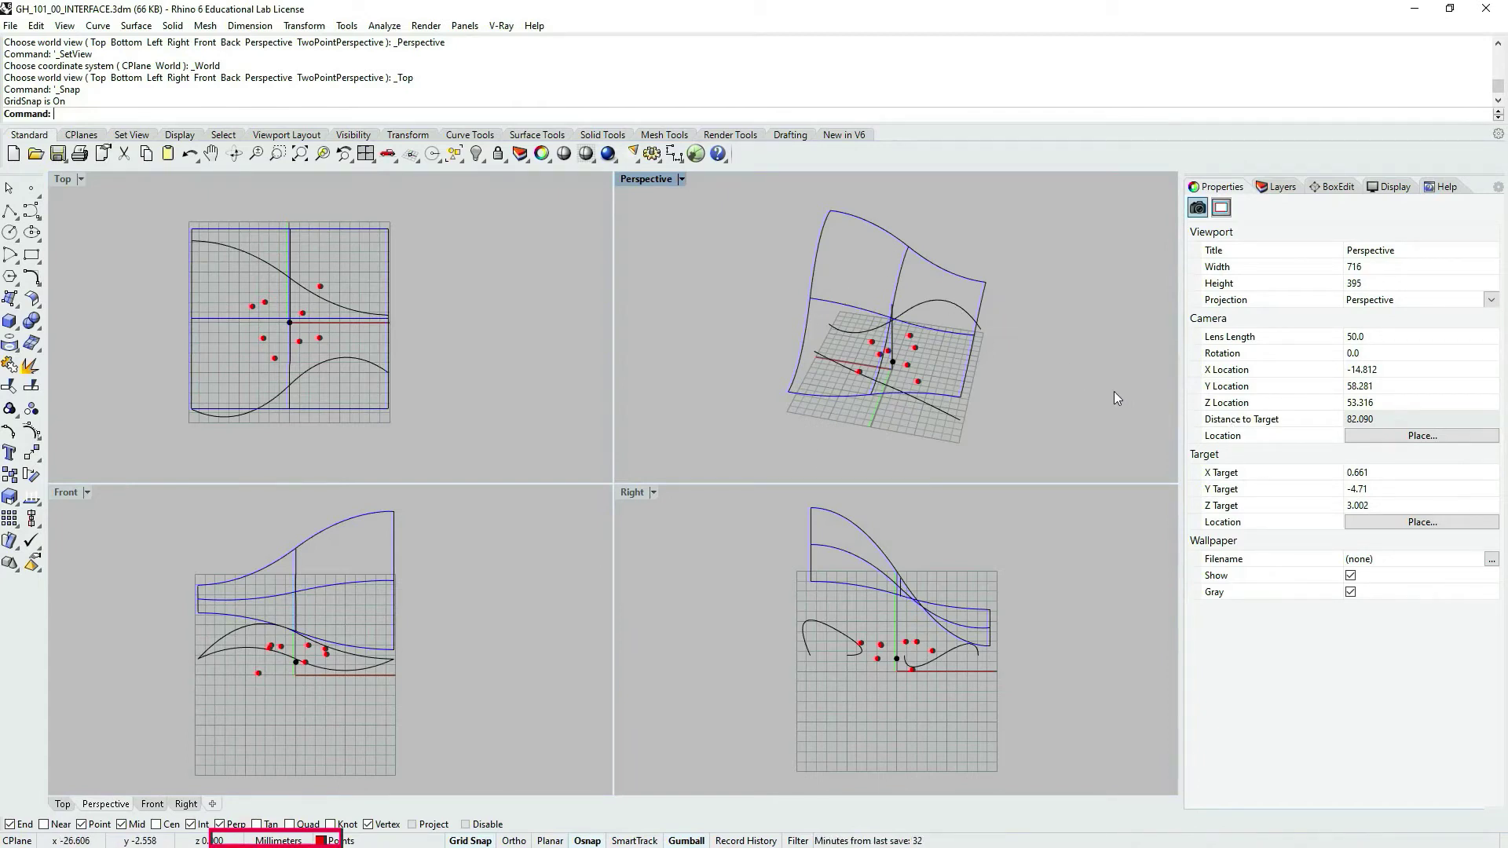
double_click(641, 186)
right_drag(718, 330, 639, 392)
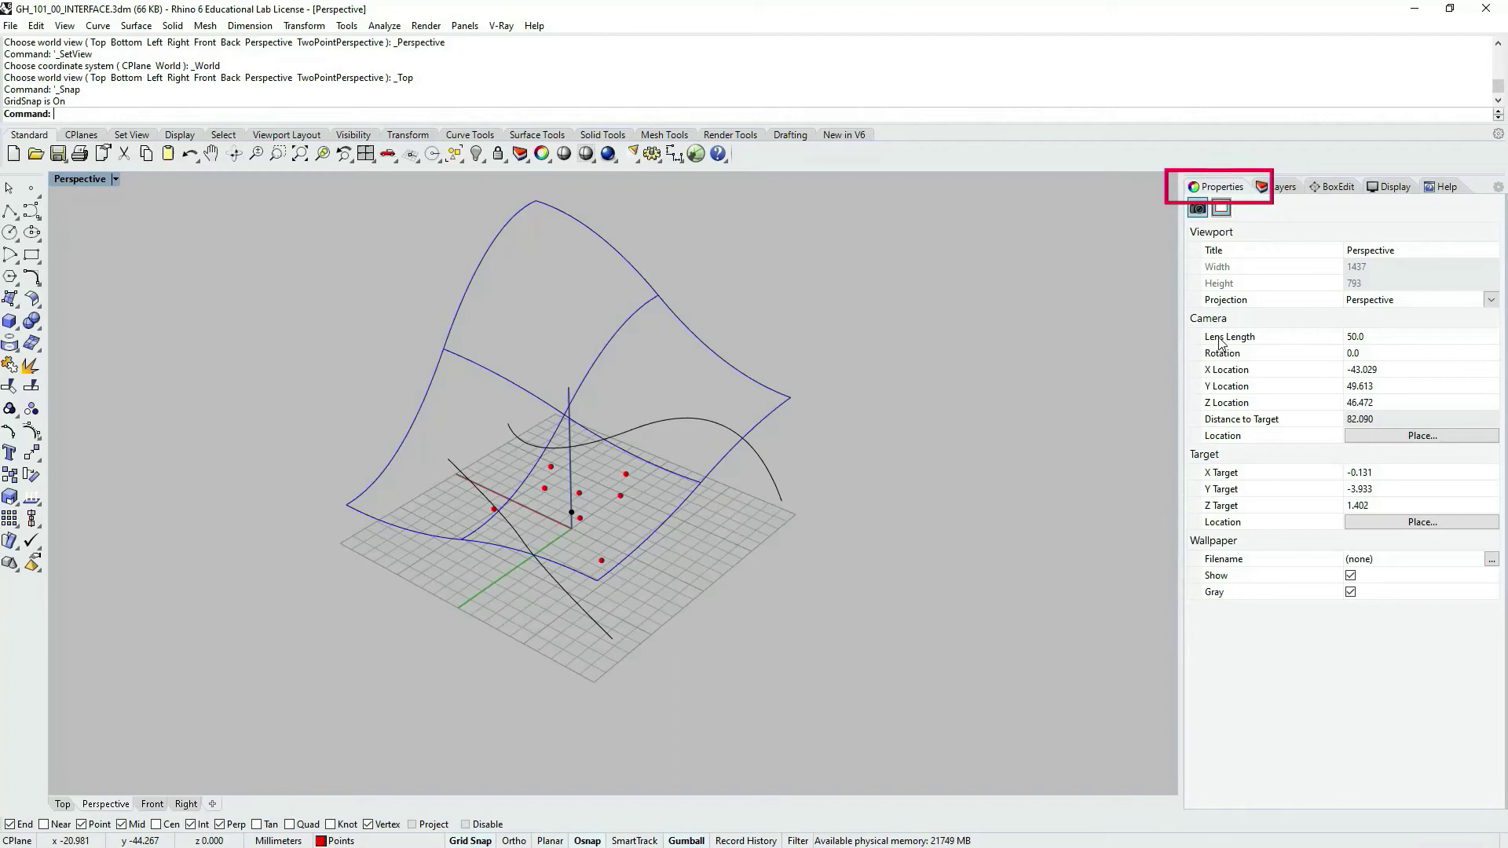
Set the Perspective camera's Lens Length to 30.
double_click(1378, 337)
text(3)
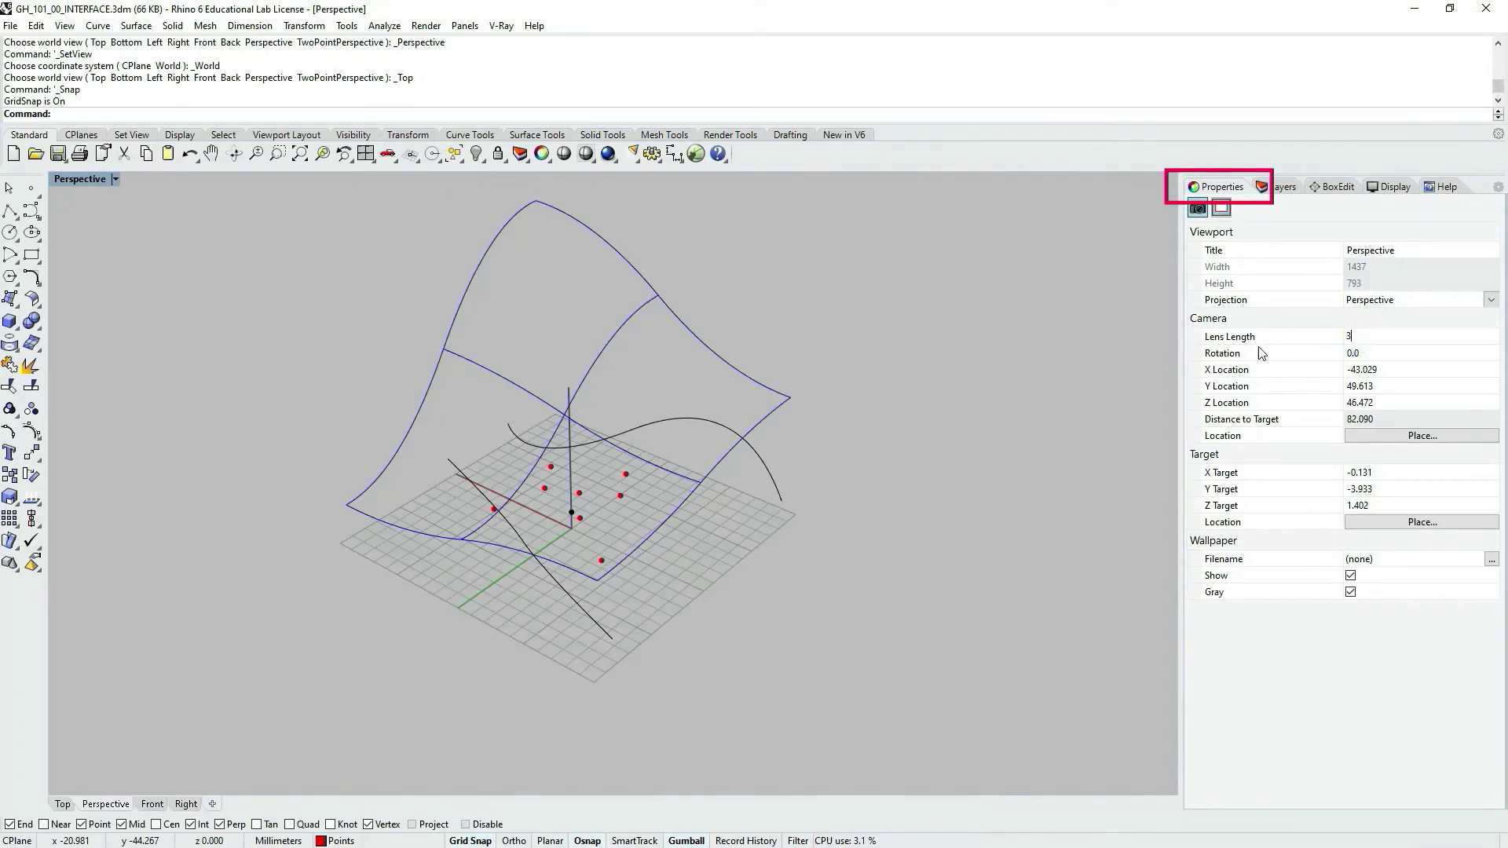
text(0)
key(Return)
Orbit the Perspective view in closer to the surface.
right_drag(555, 418, 723, 372)
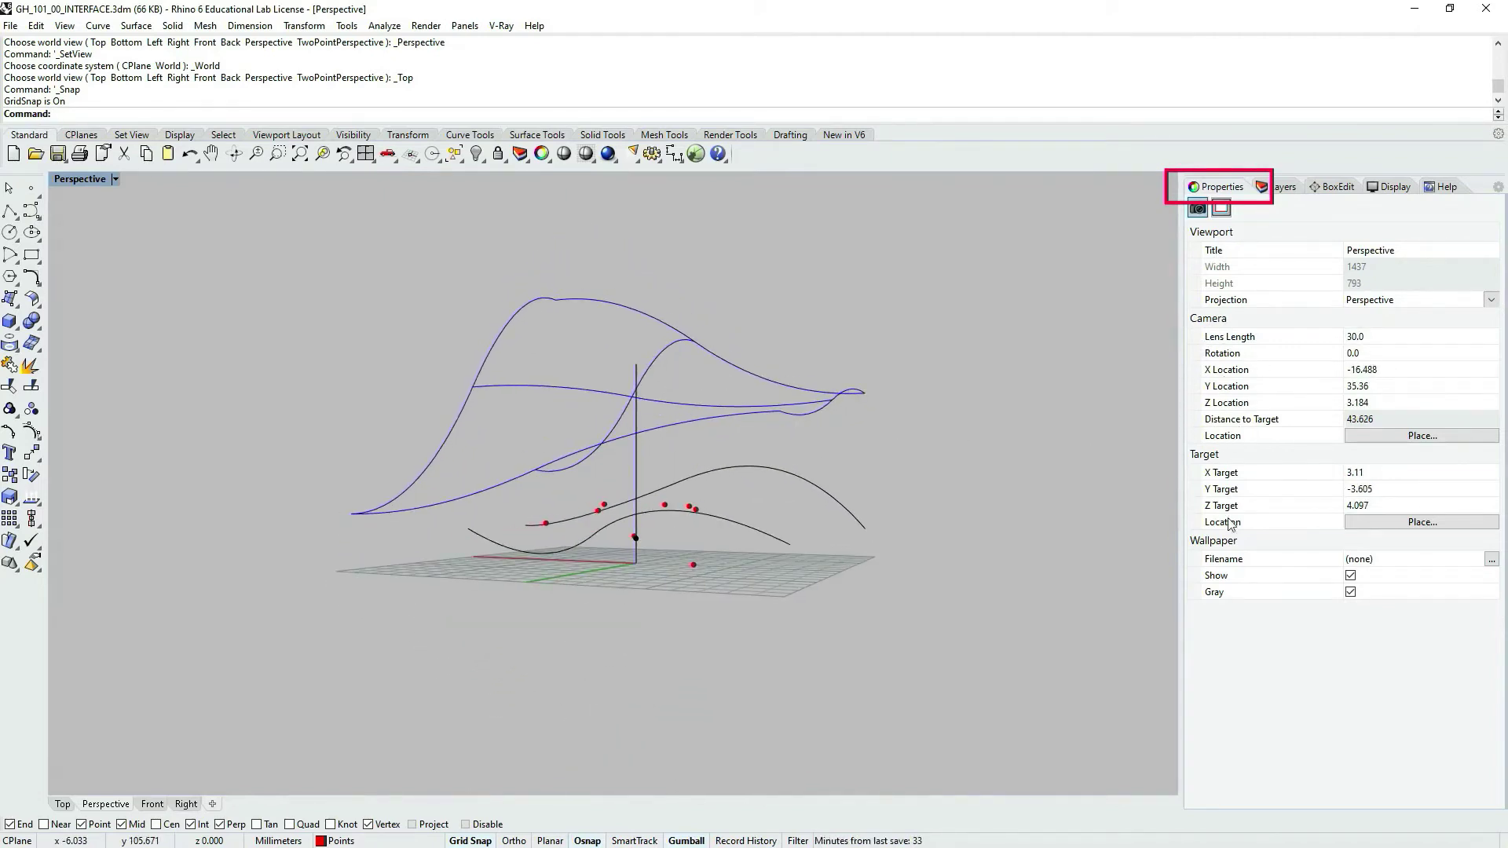
right_drag(727, 497, 638, 517)
right_drag(704, 471, 582, 441)
Open the Named Views panel with NamedView, then reposition it and make it taller.
text(NamedView)
key(Return)
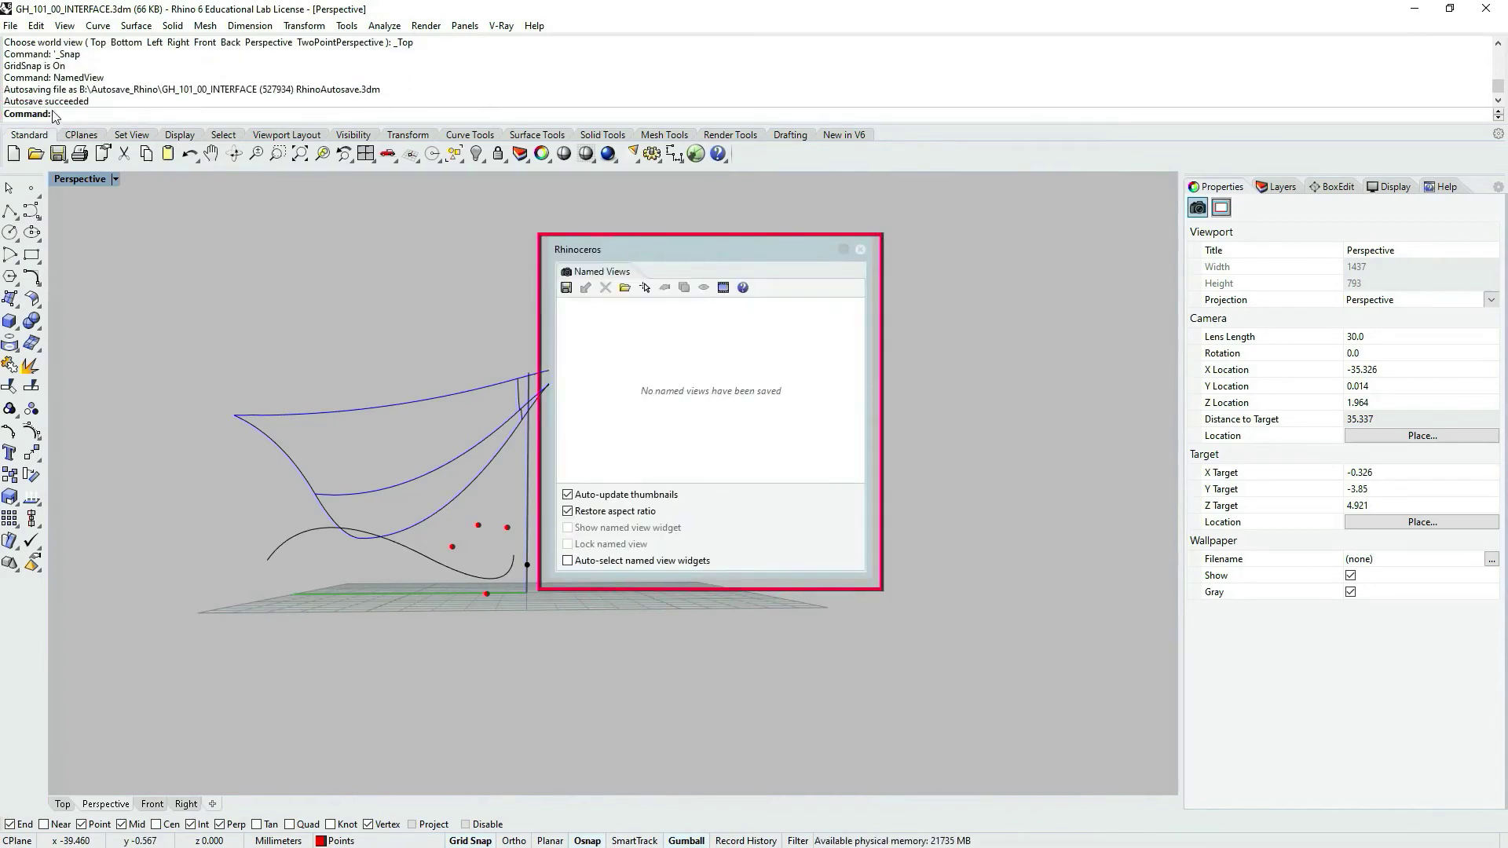
drag(735, 253, 845, 292)
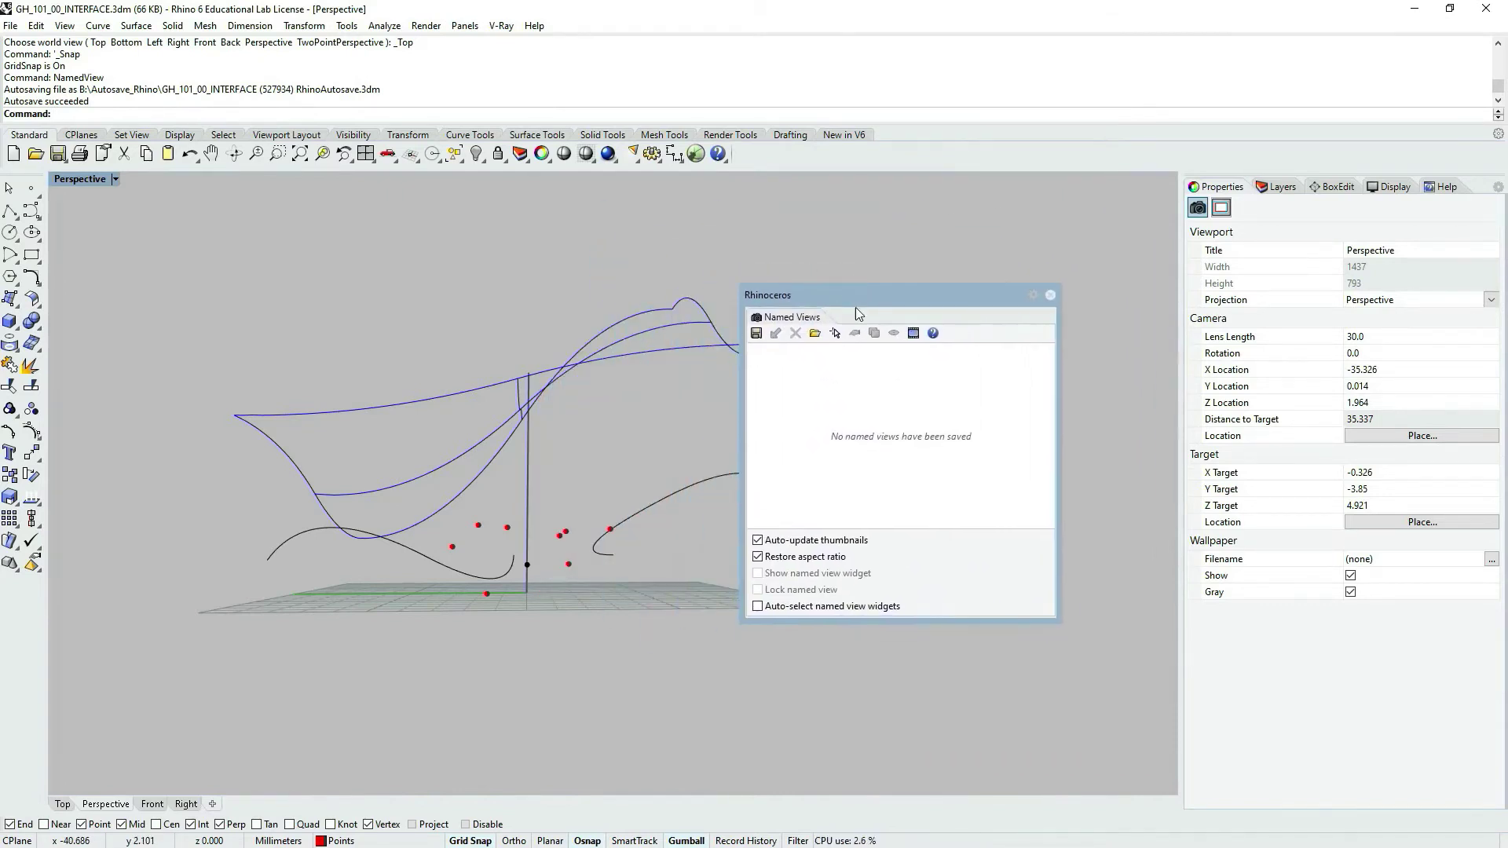
drag(887, 295, 924, 258)
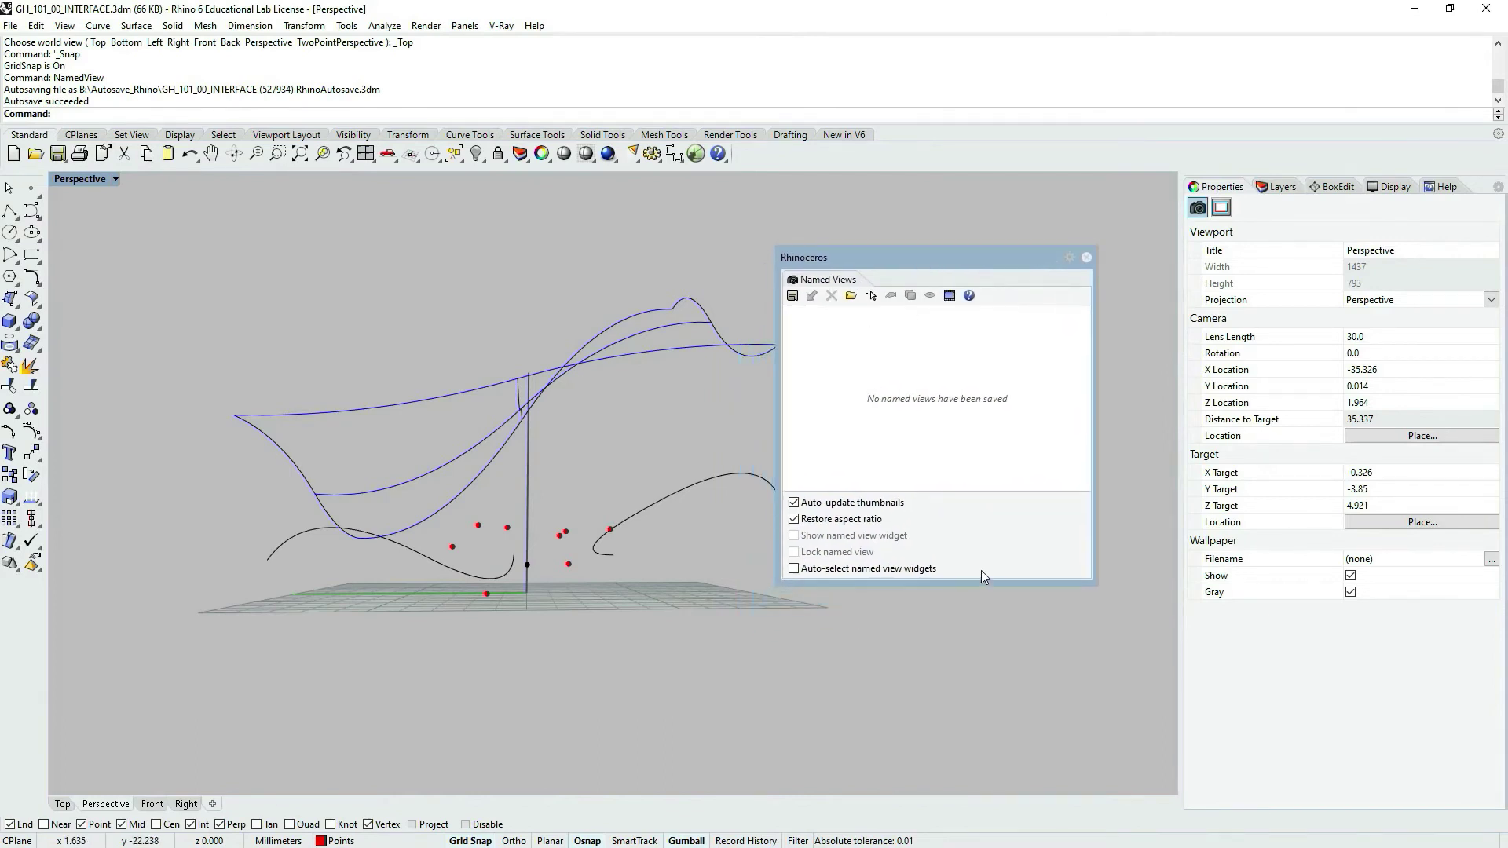
drag(969, 581, 965, 718)
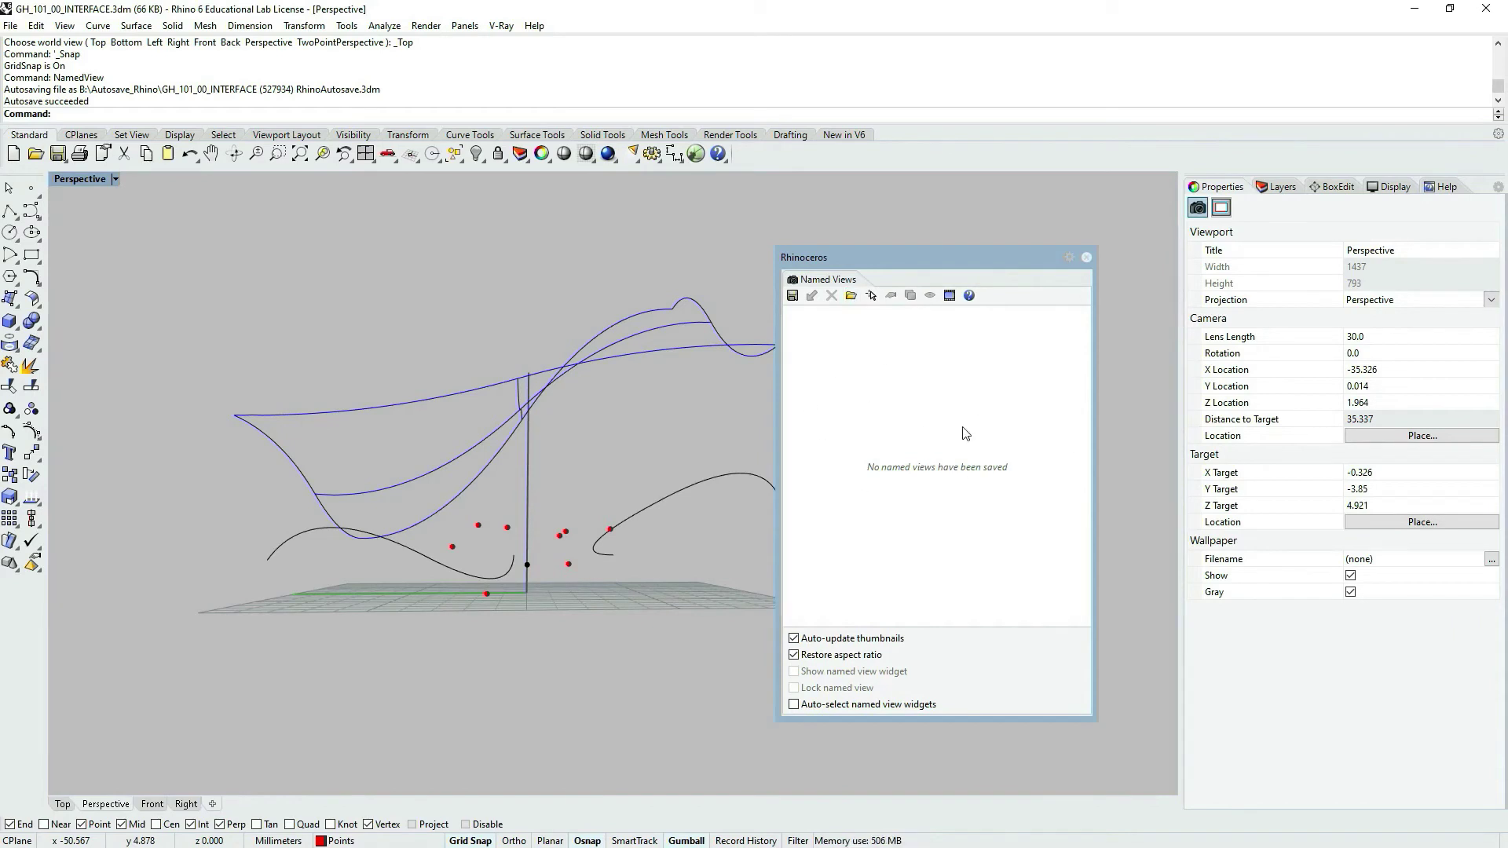
Dock Named Views separately beside the viewport and show the Perspective camera Properties.
drag(923, 254, 1186, 463)
right_drag(440, 397, 407, 391)
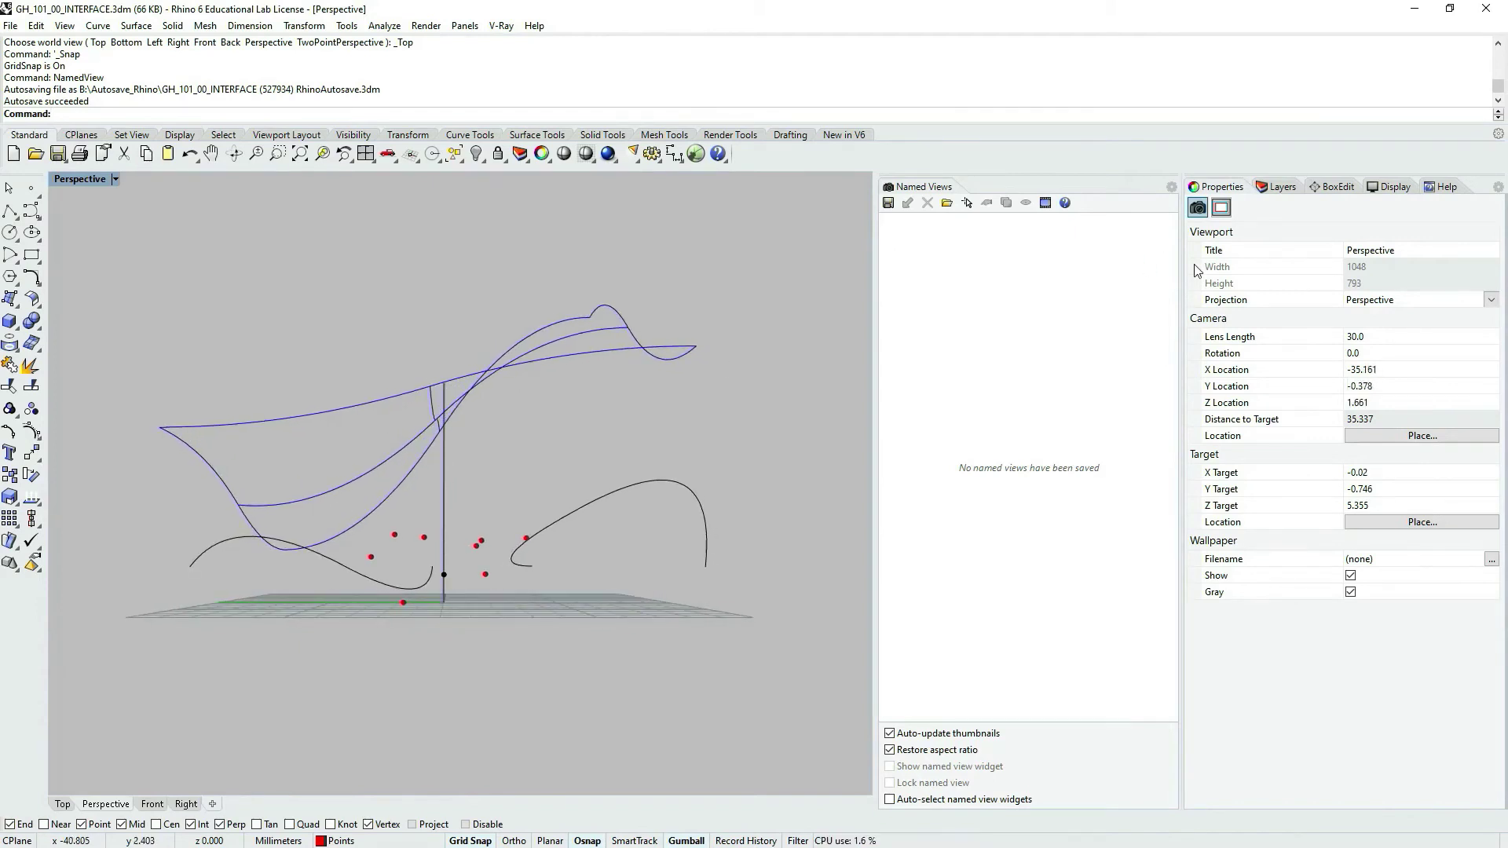
click(1499, 188)
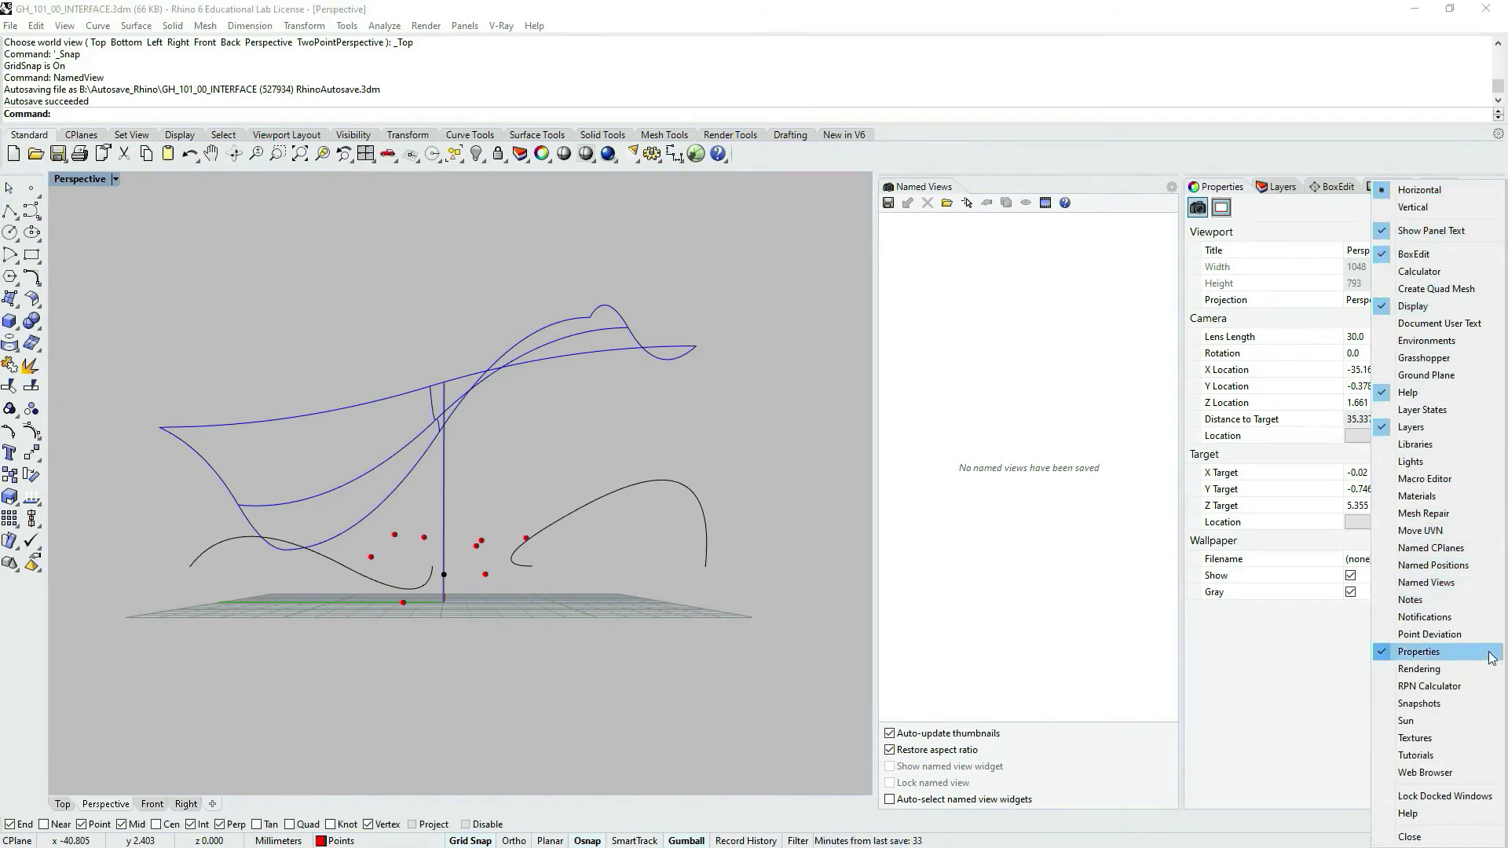
click(1406, 584)
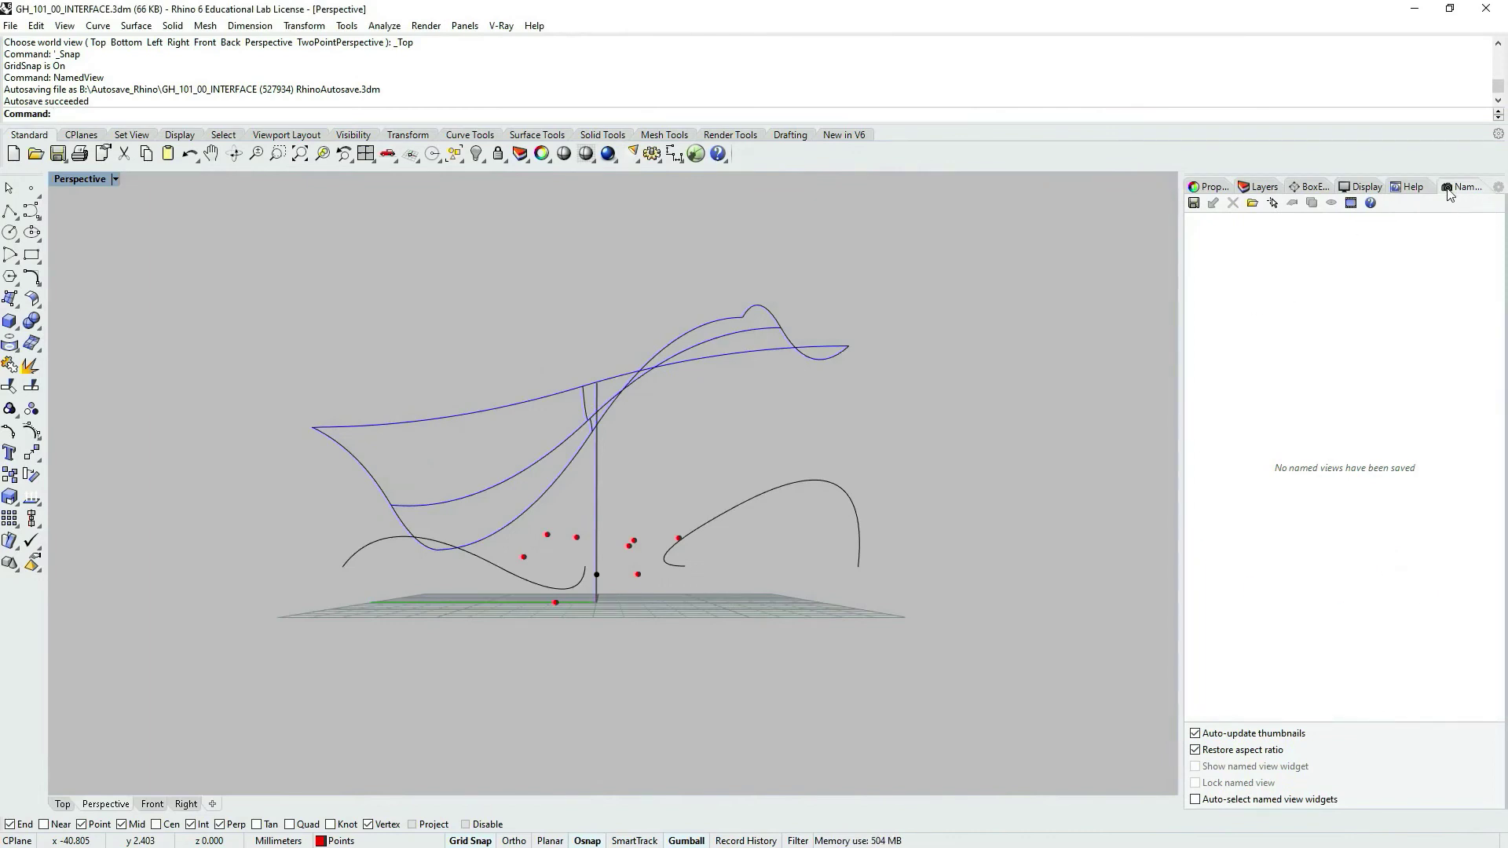
drag(1463, 186, 1222, 322)
click(1217, 186)
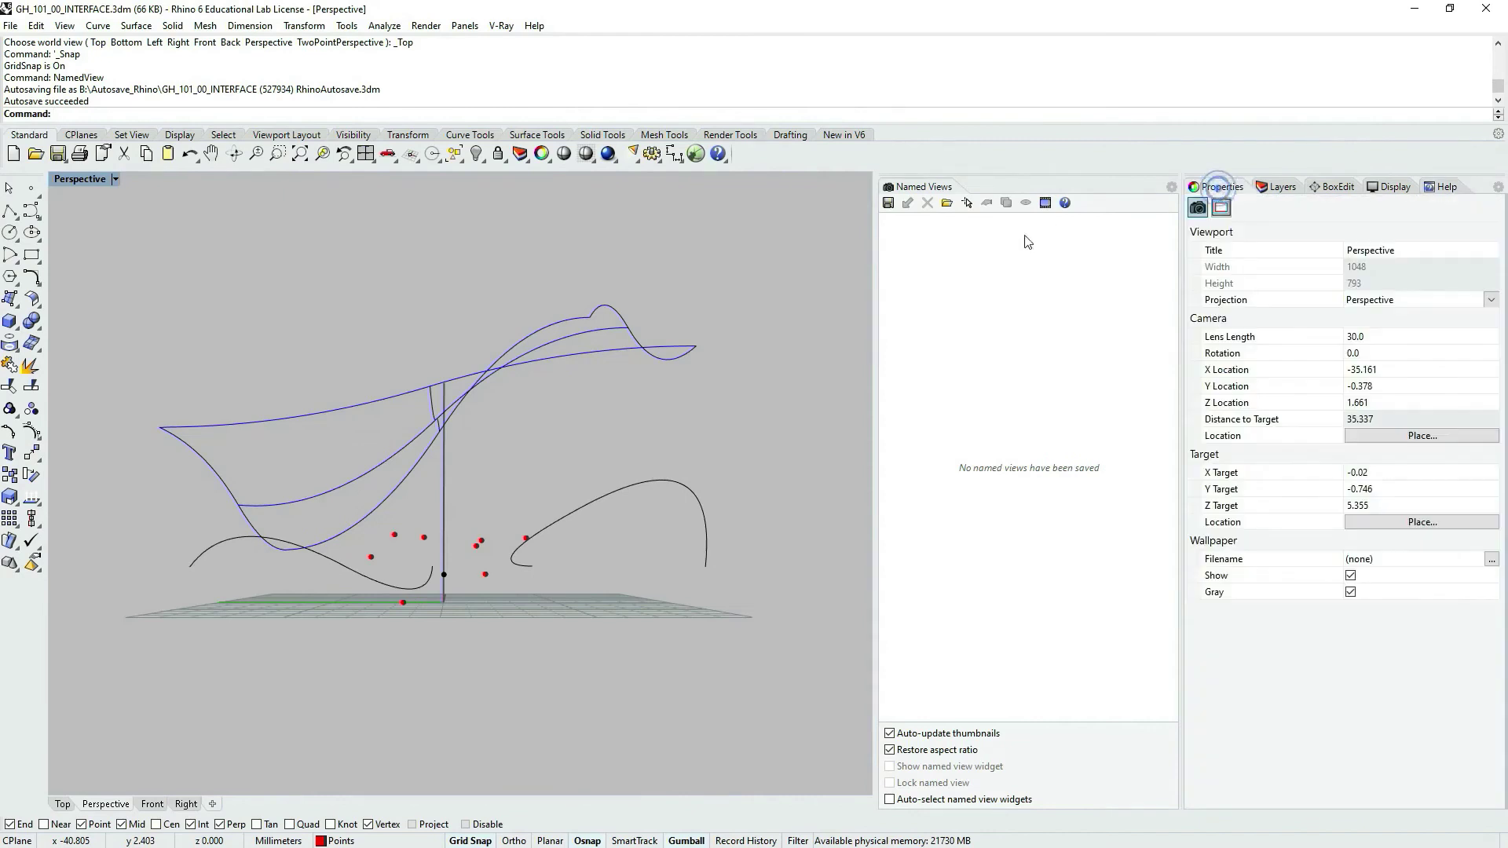
right_drag(535, 485, 508, 455)
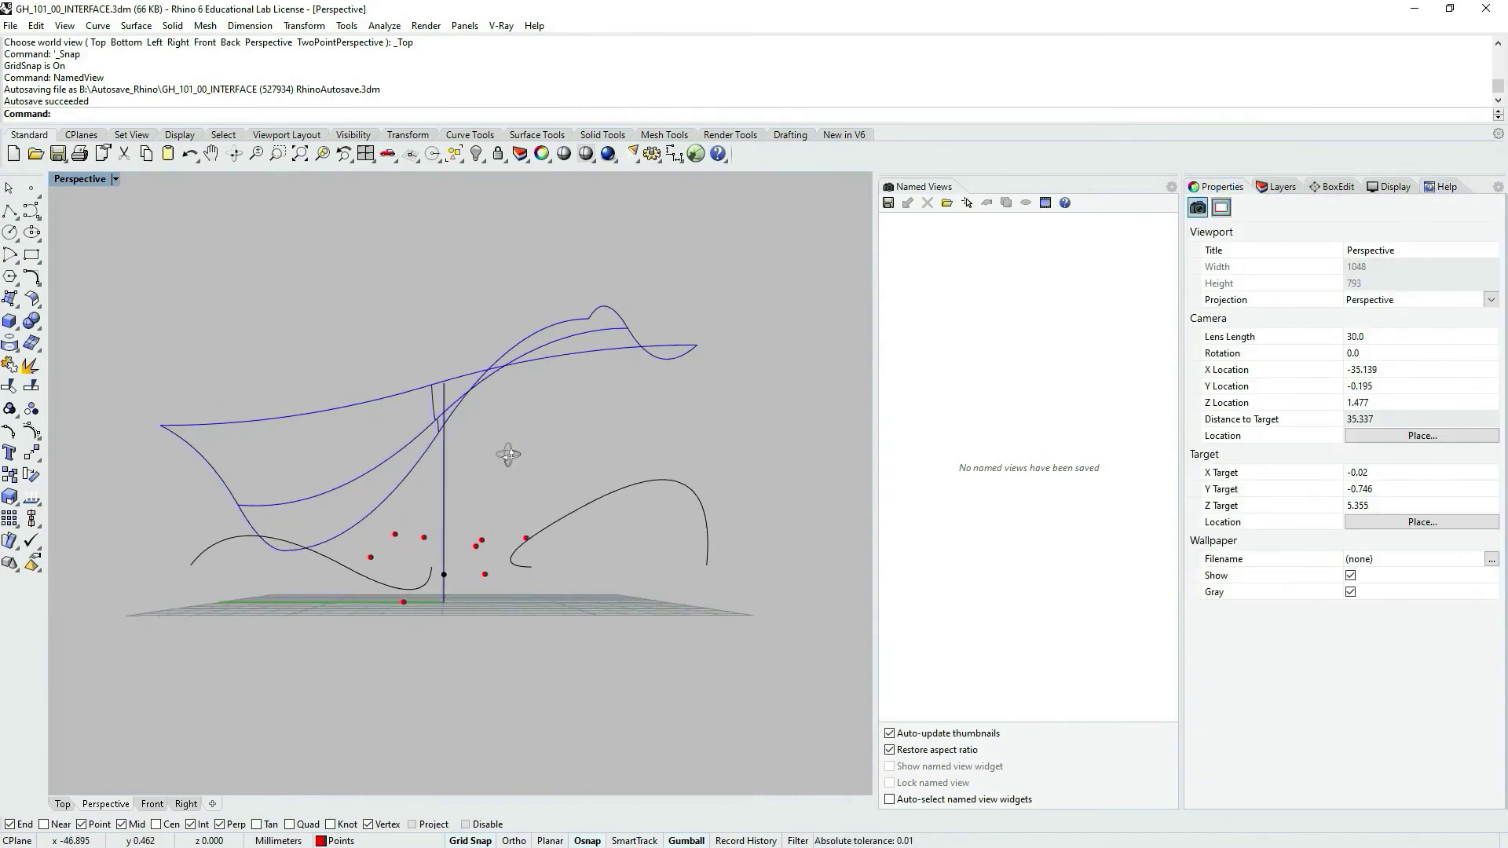
Save the current view as NamedView_01, select it in the list, then orbit the model.
click(888, 204)
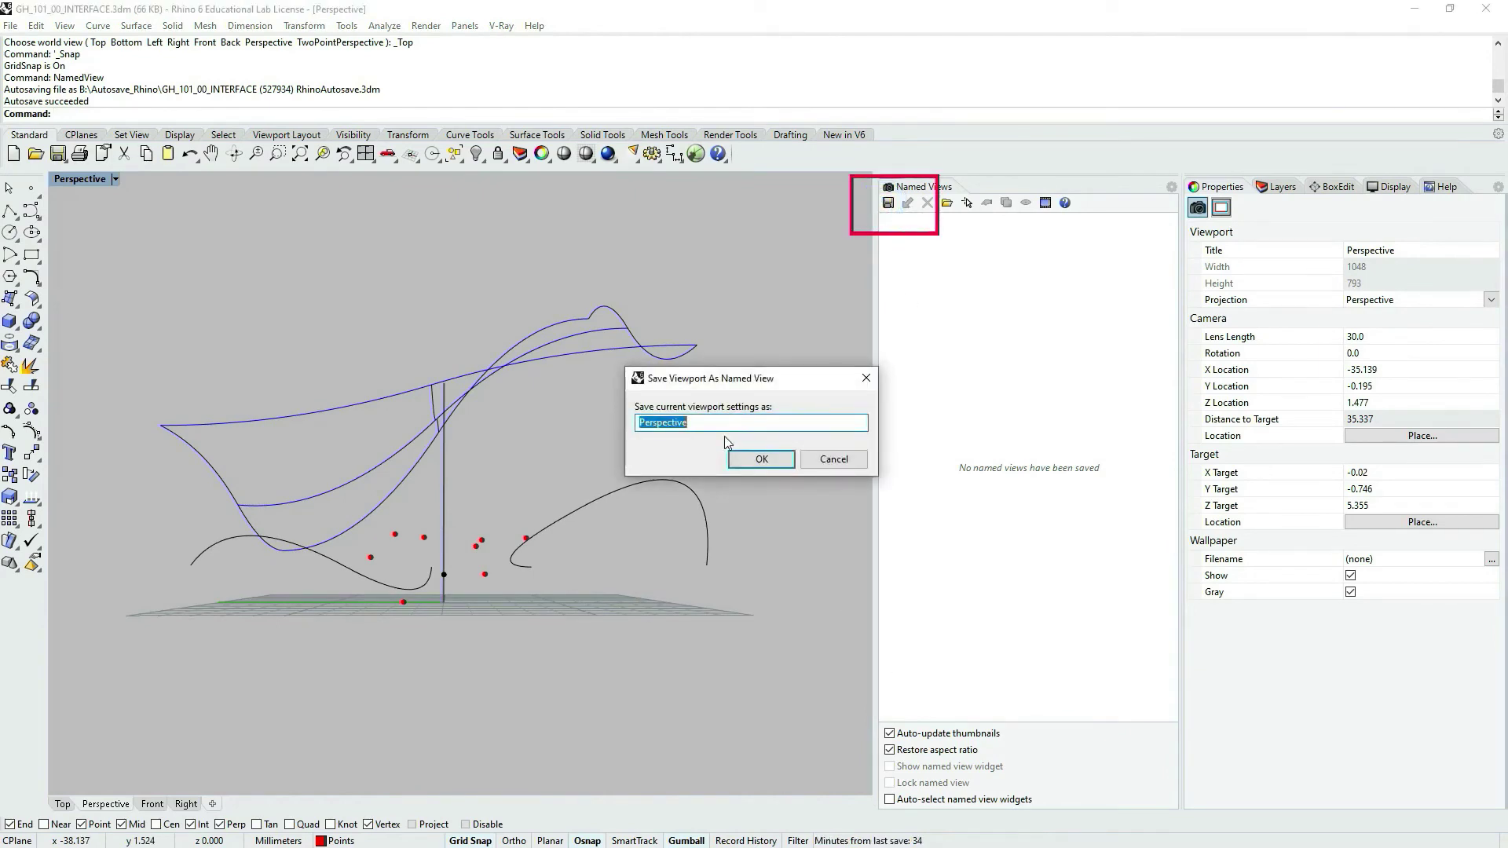
text(NamedView_01)
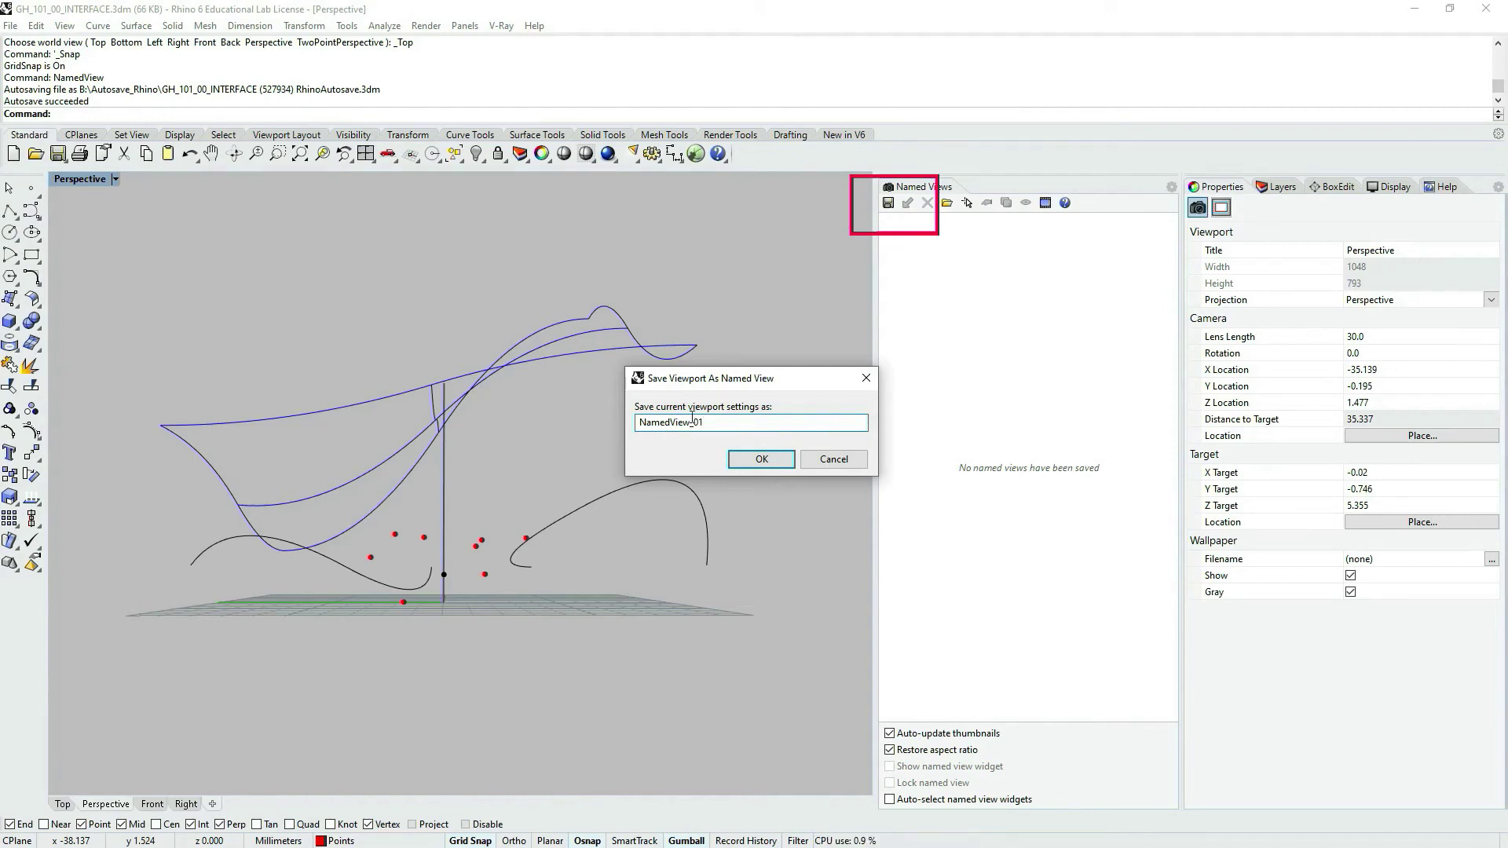
click(768, 461)
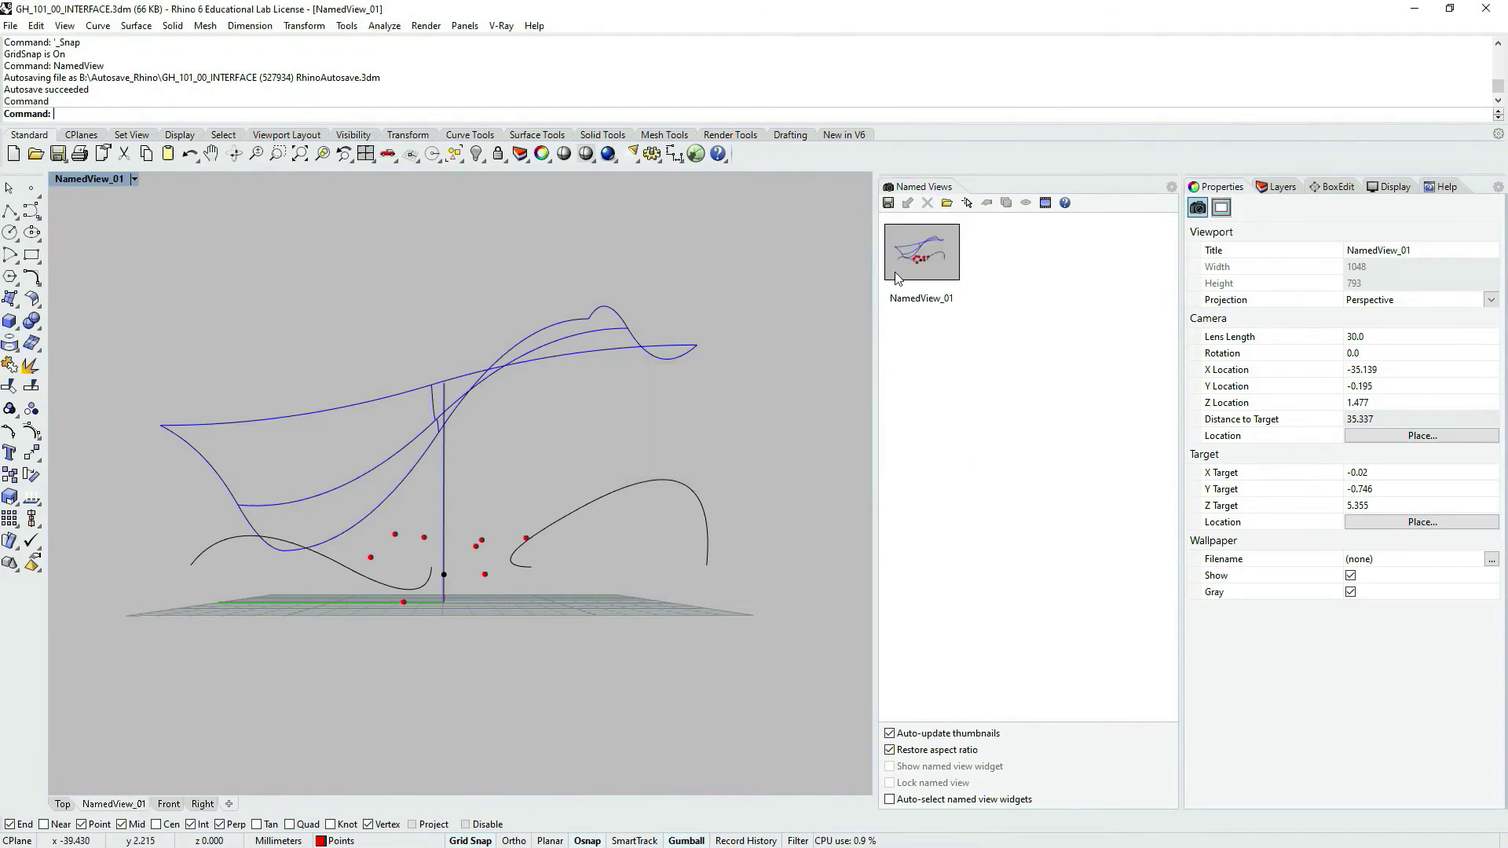
click(940, 257)
right_drag(275, 395, 584, 474)
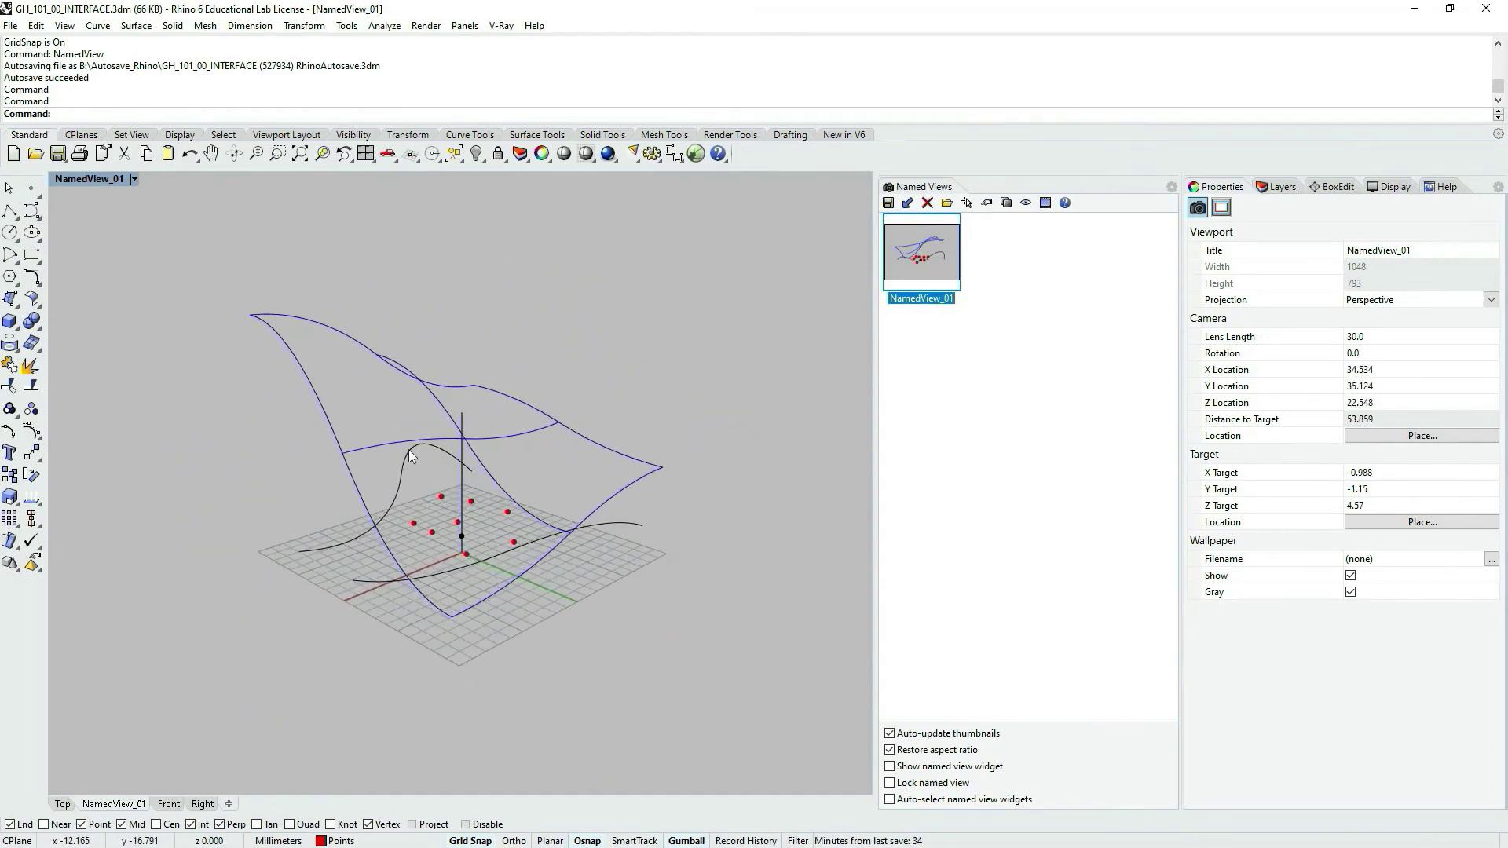
Set the camera's lens length to 45 in Properties.
scroll(429, 462, up, 3)
click(1380, 343)
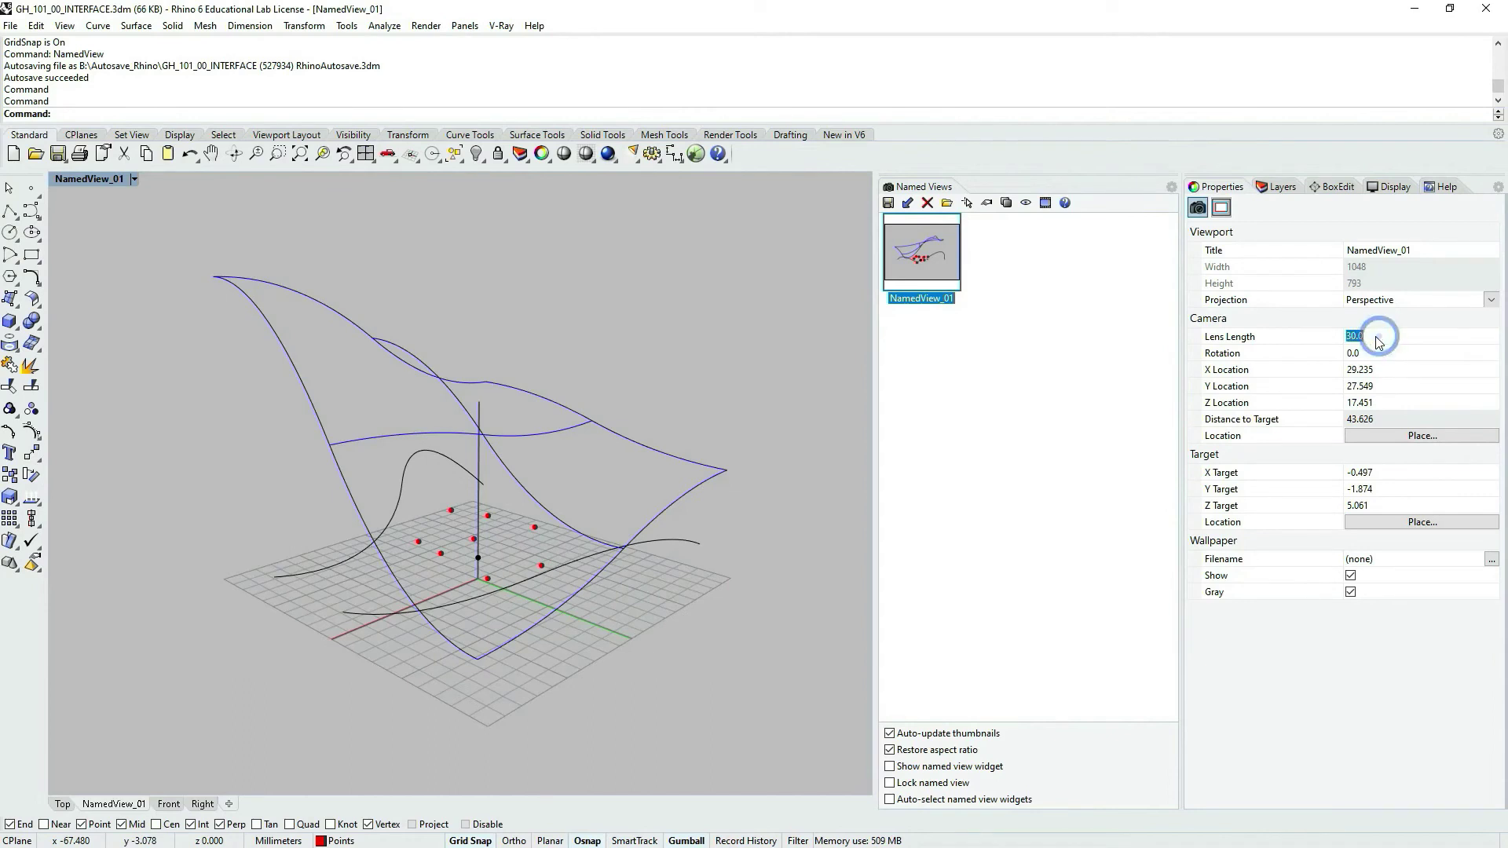
text(45)
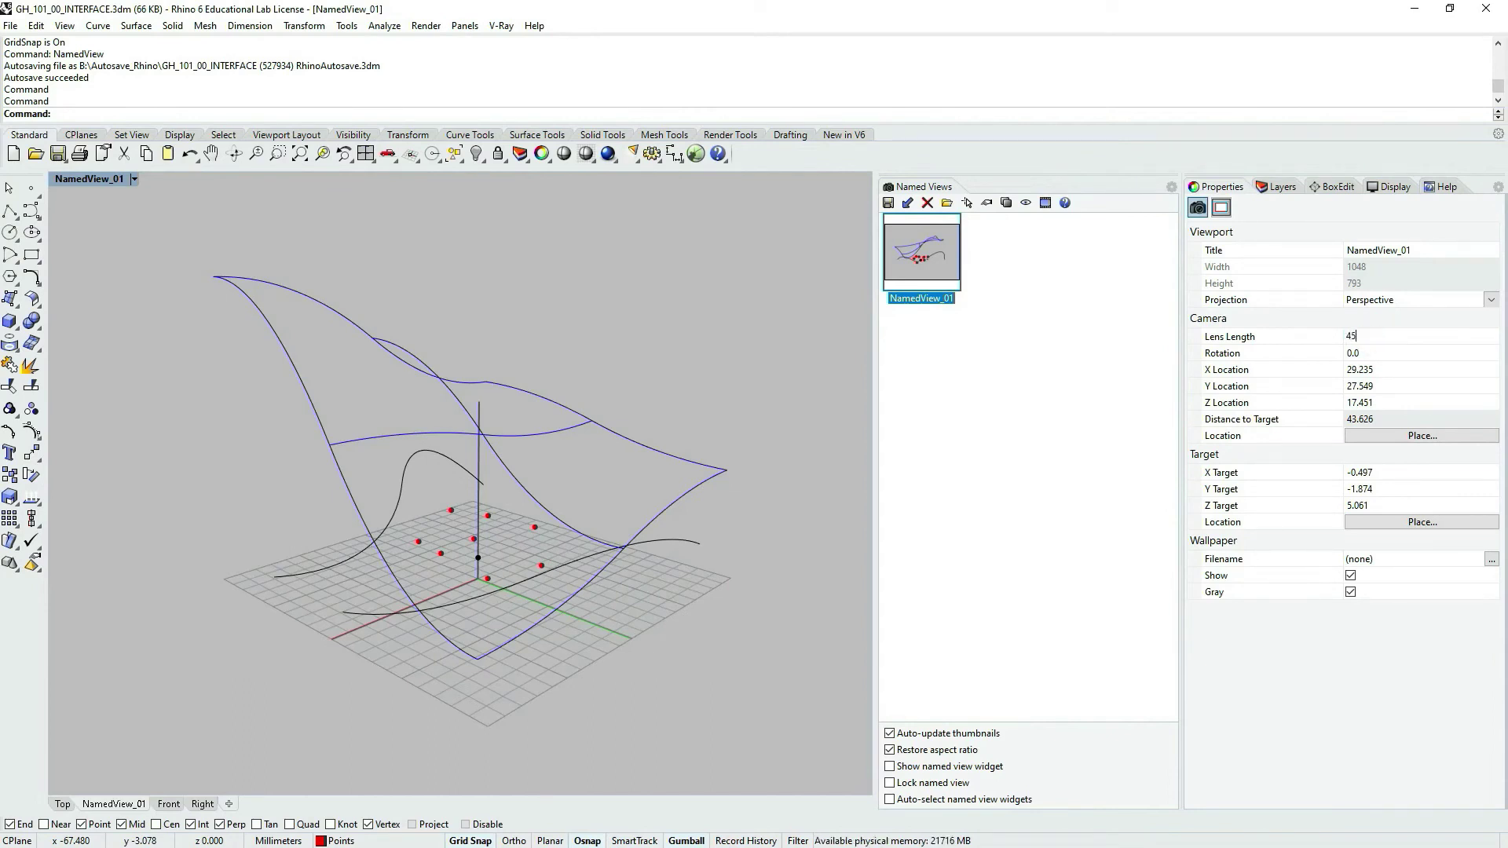
key(Return)
Reframe the view, save it as NamedView_02, then recall NamedView_01.
scroll(510, 556, up, 2)
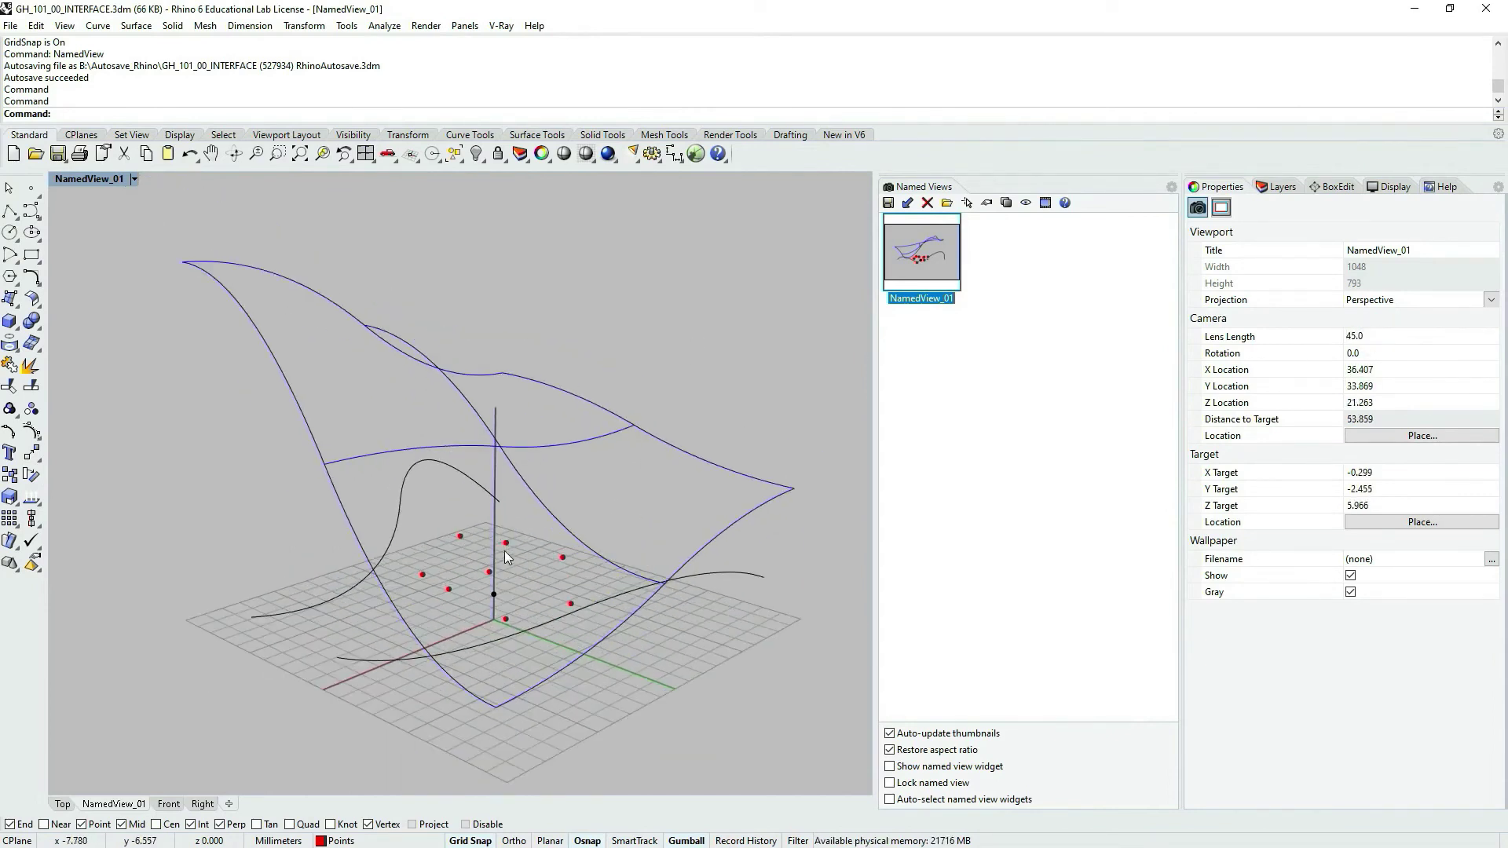
right_drag(540, 558, 539, 527)
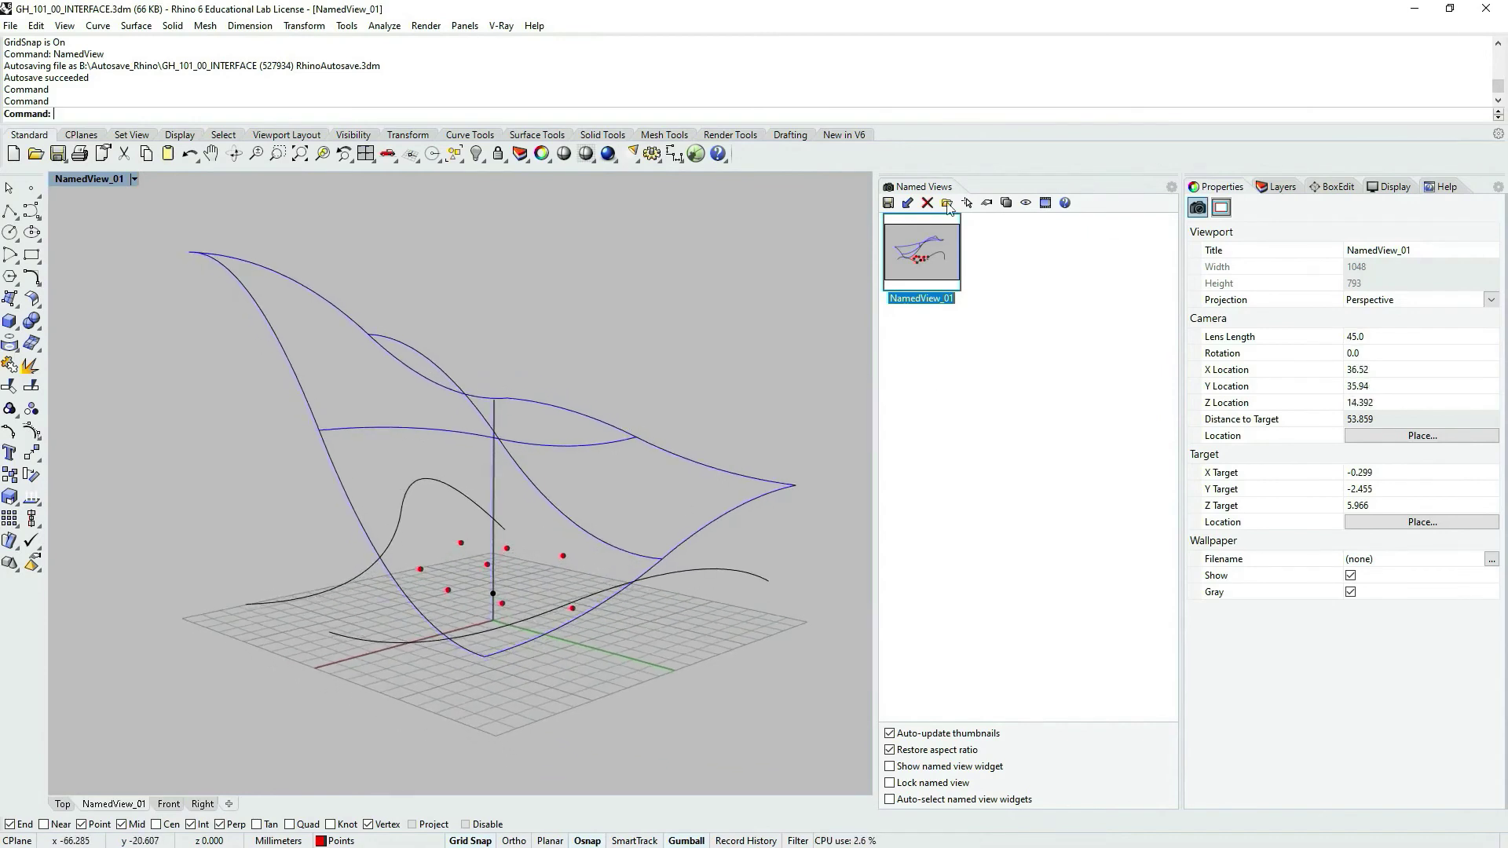
click(888, 203)
click(710, 423)
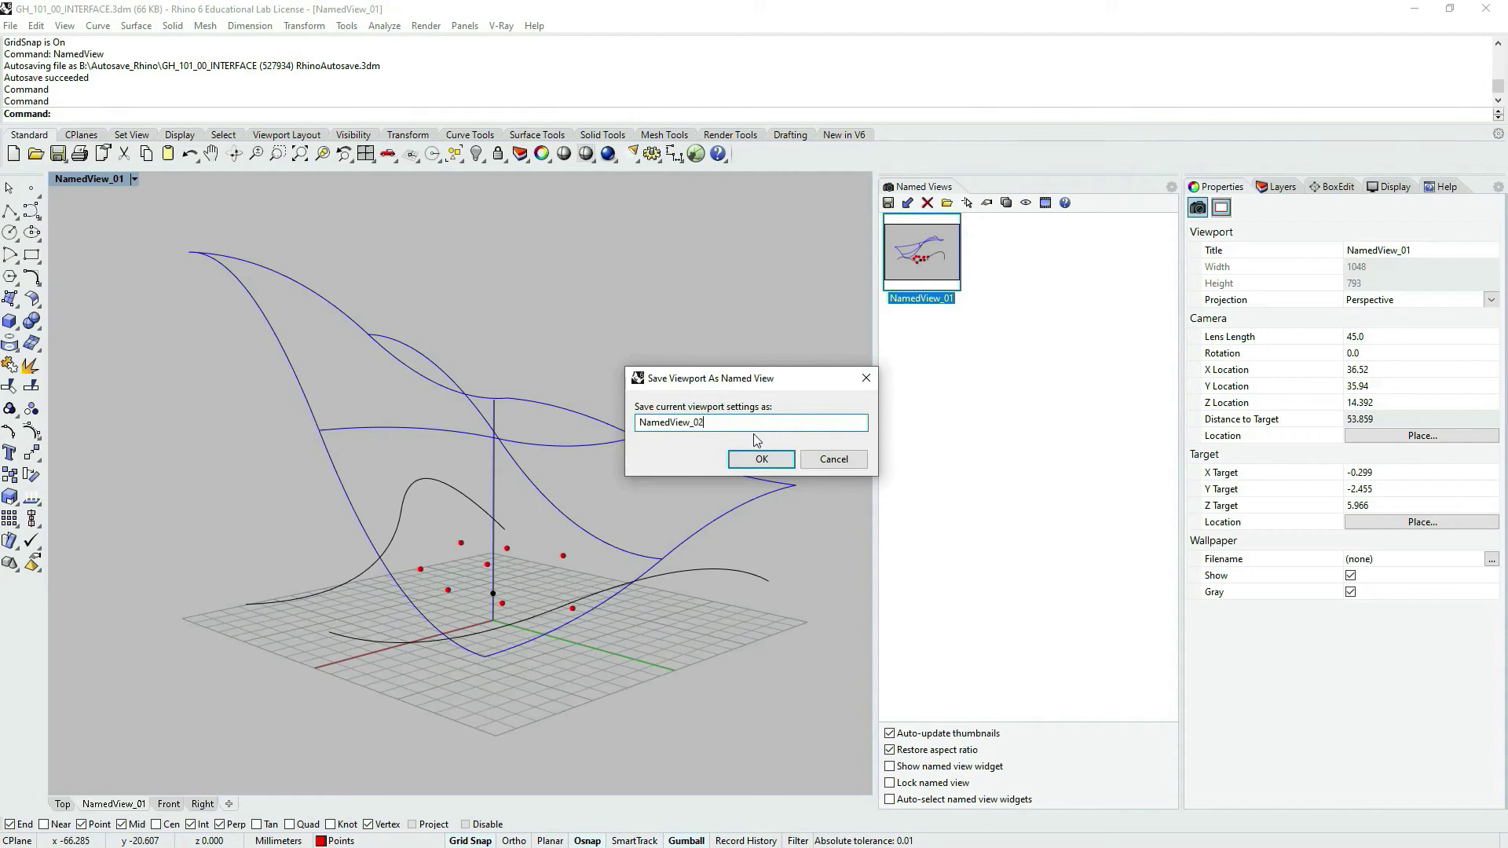
click(761, 459)
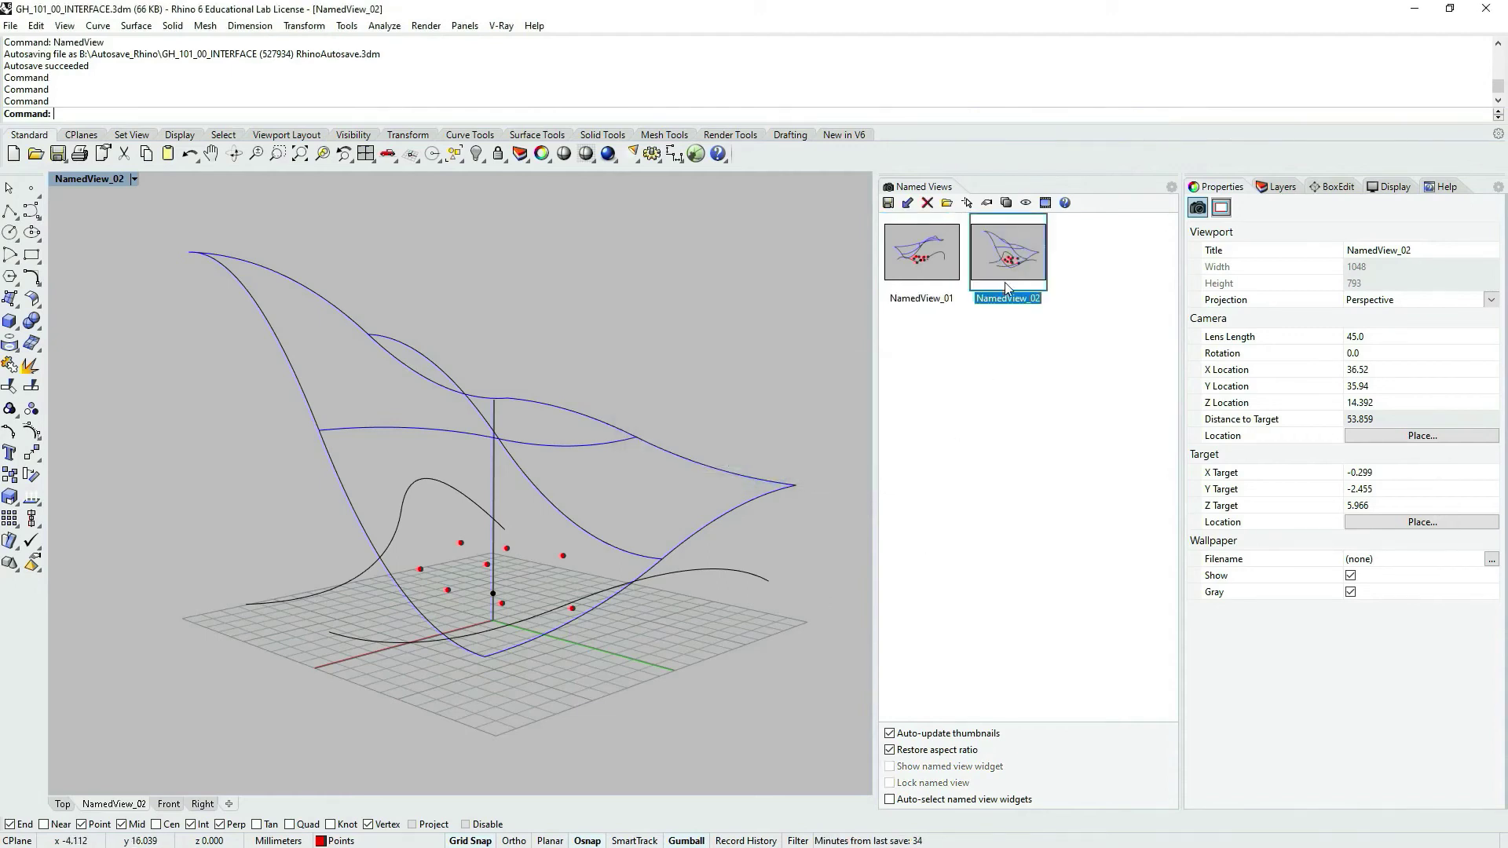
double_click(921, 251)
Recall NamedView_01 and NamedView_02 alternately several times, ending on NamedView_02.
click(1055, 269)
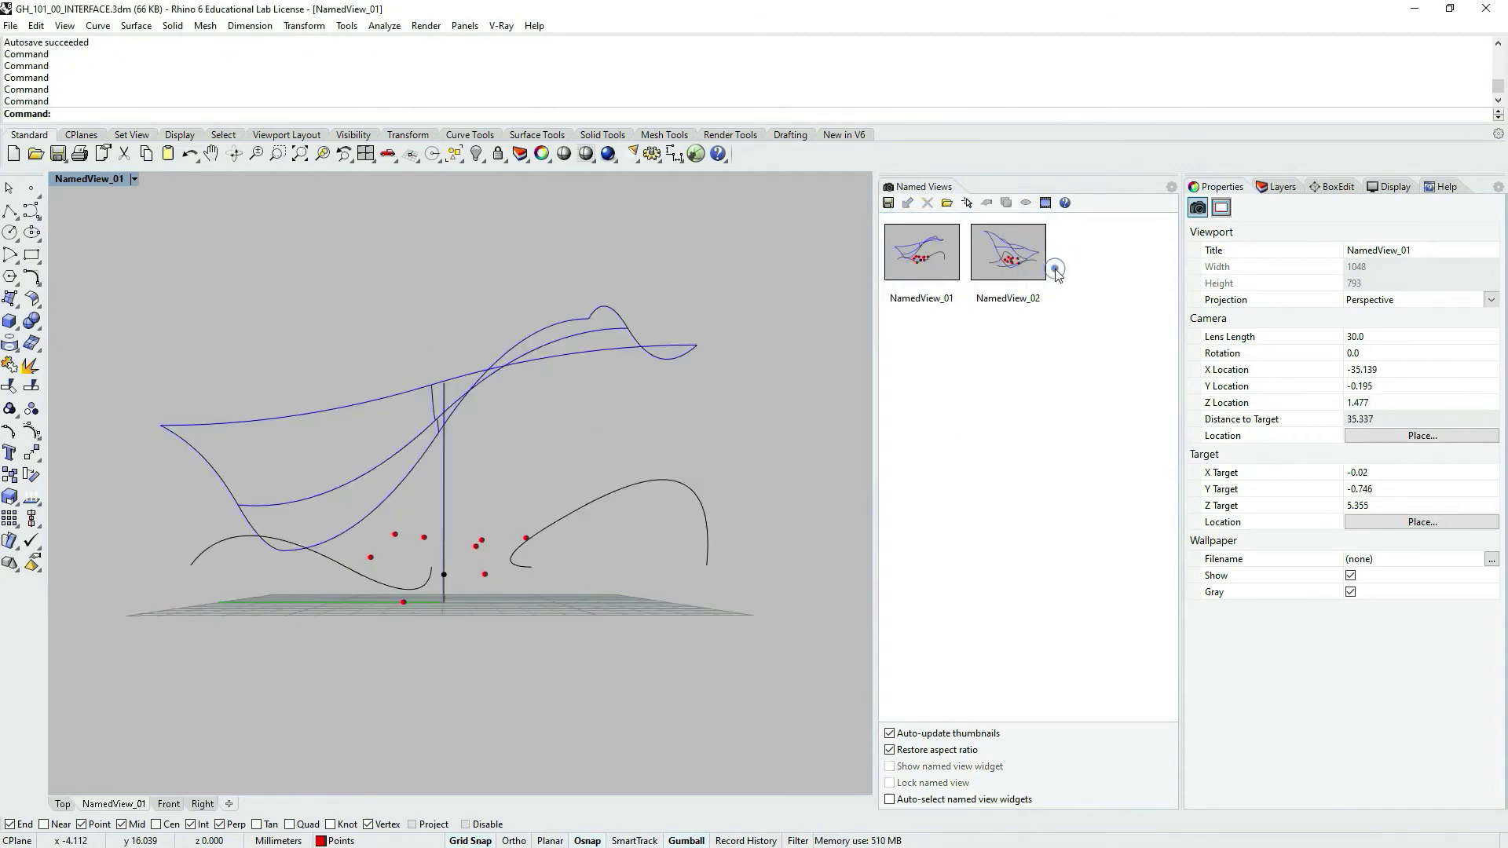
double_click(1008, 252)
right_drag(537, 413, 440, 423)
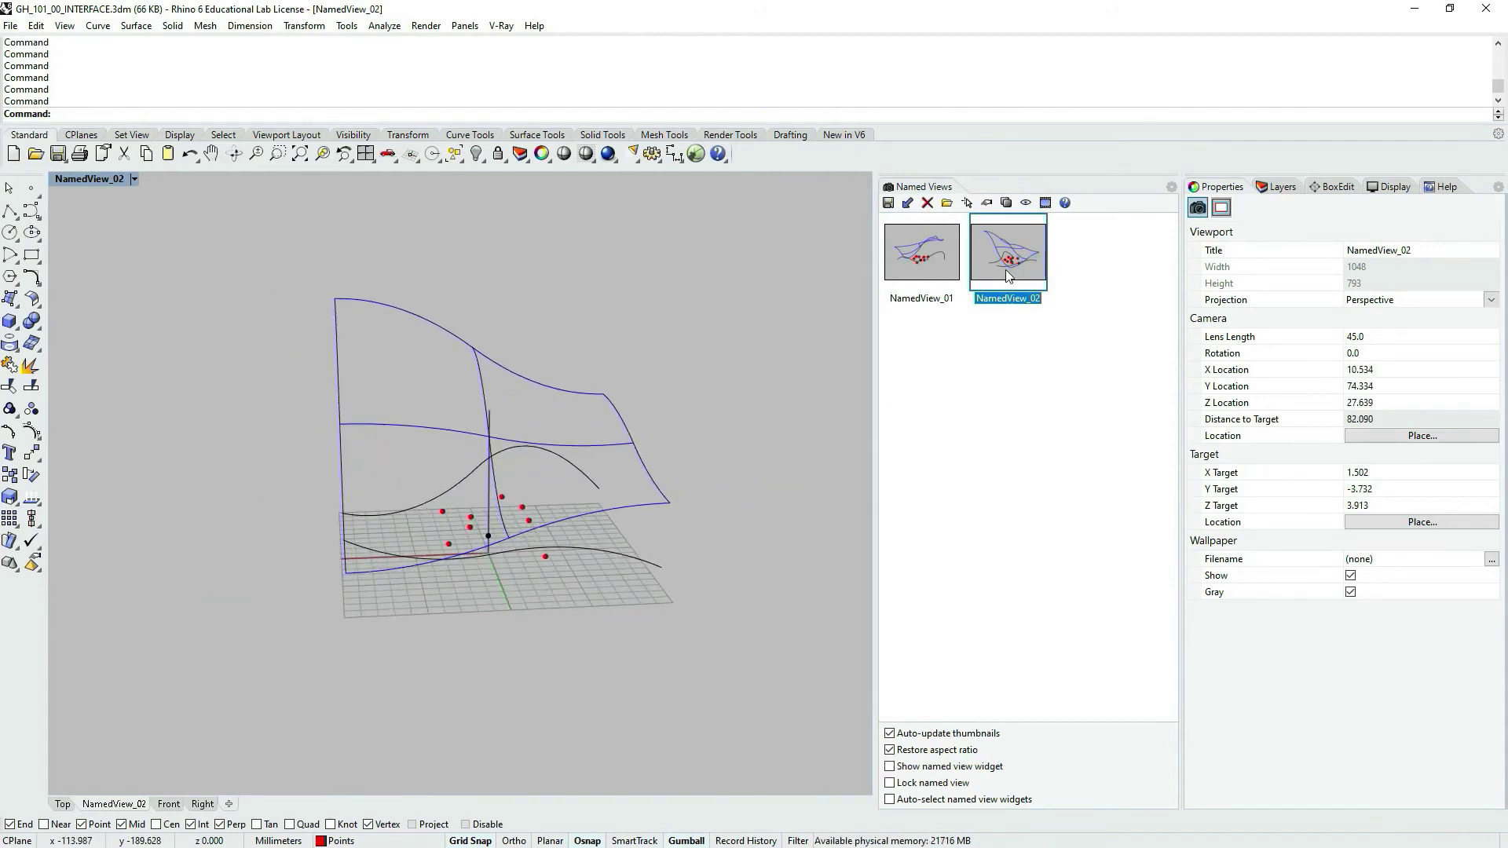
double_click(953, 253)
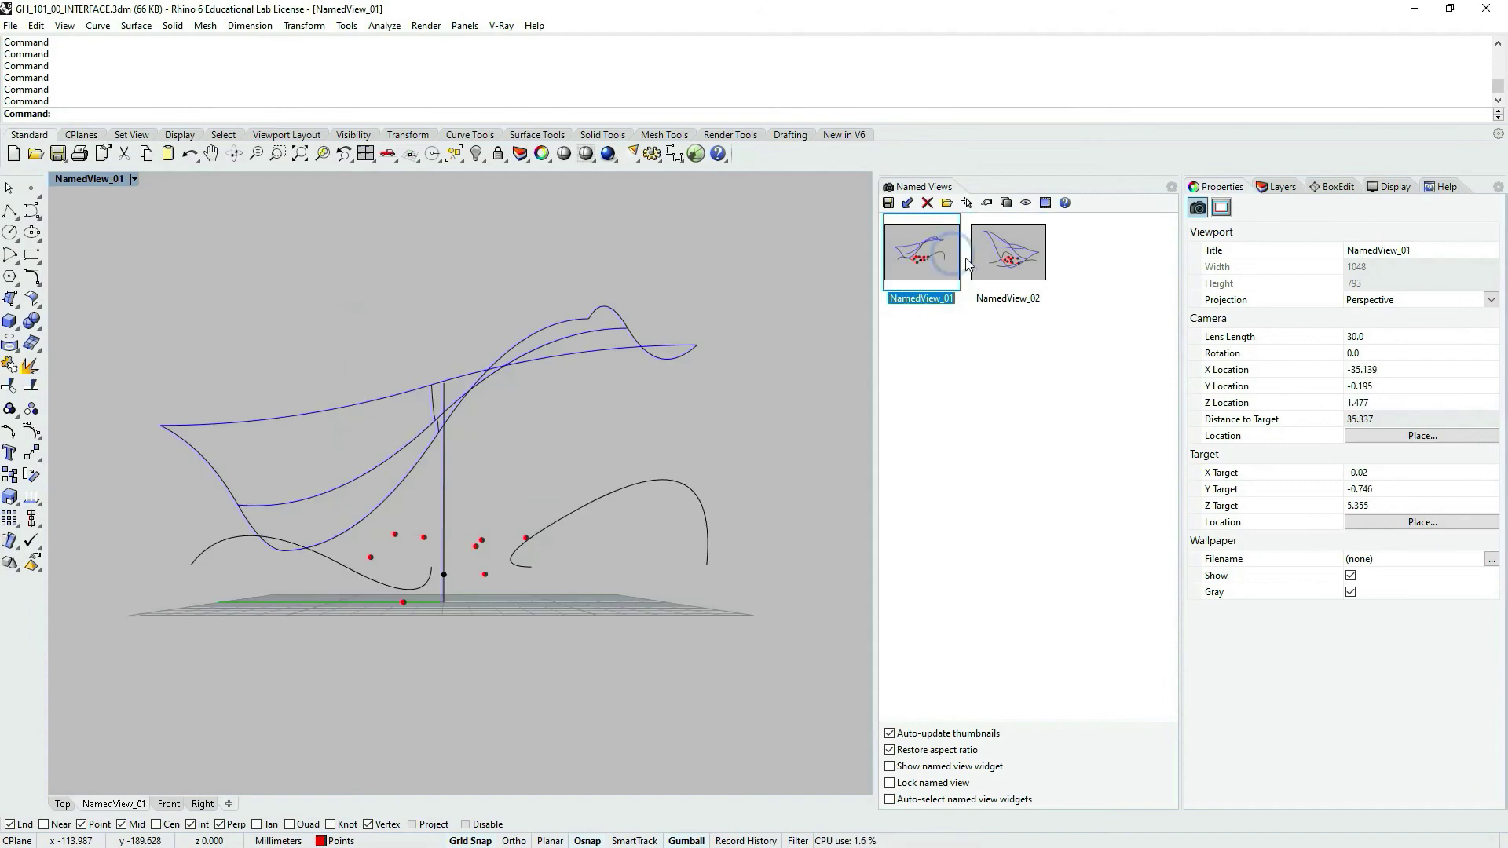
double_click(1011, 271)
double_click(933, 264)
double_click(1010, 274)
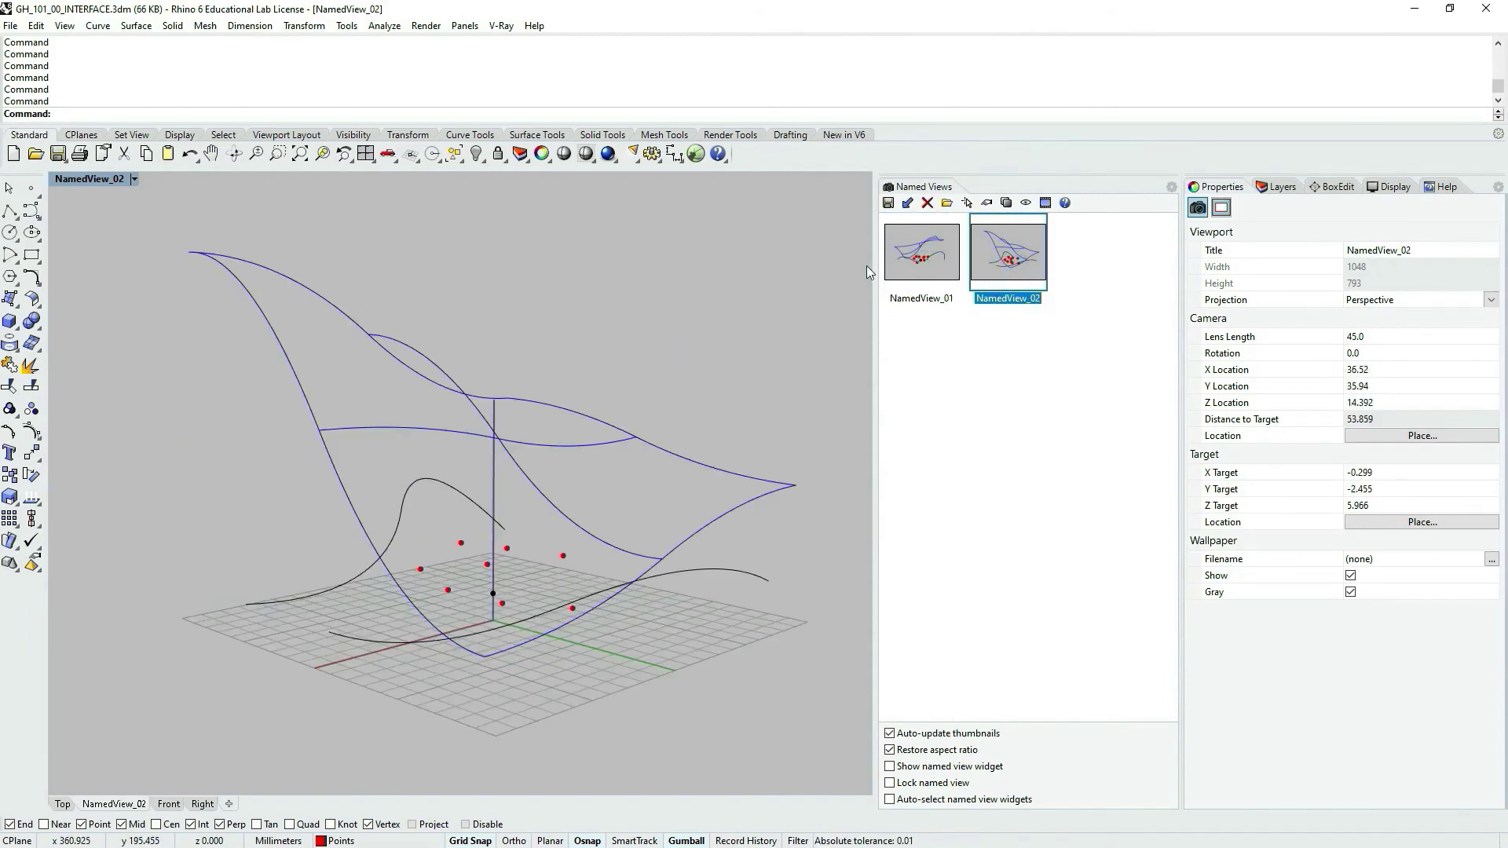
double_click(946, 284)
double_click(1003, 291)
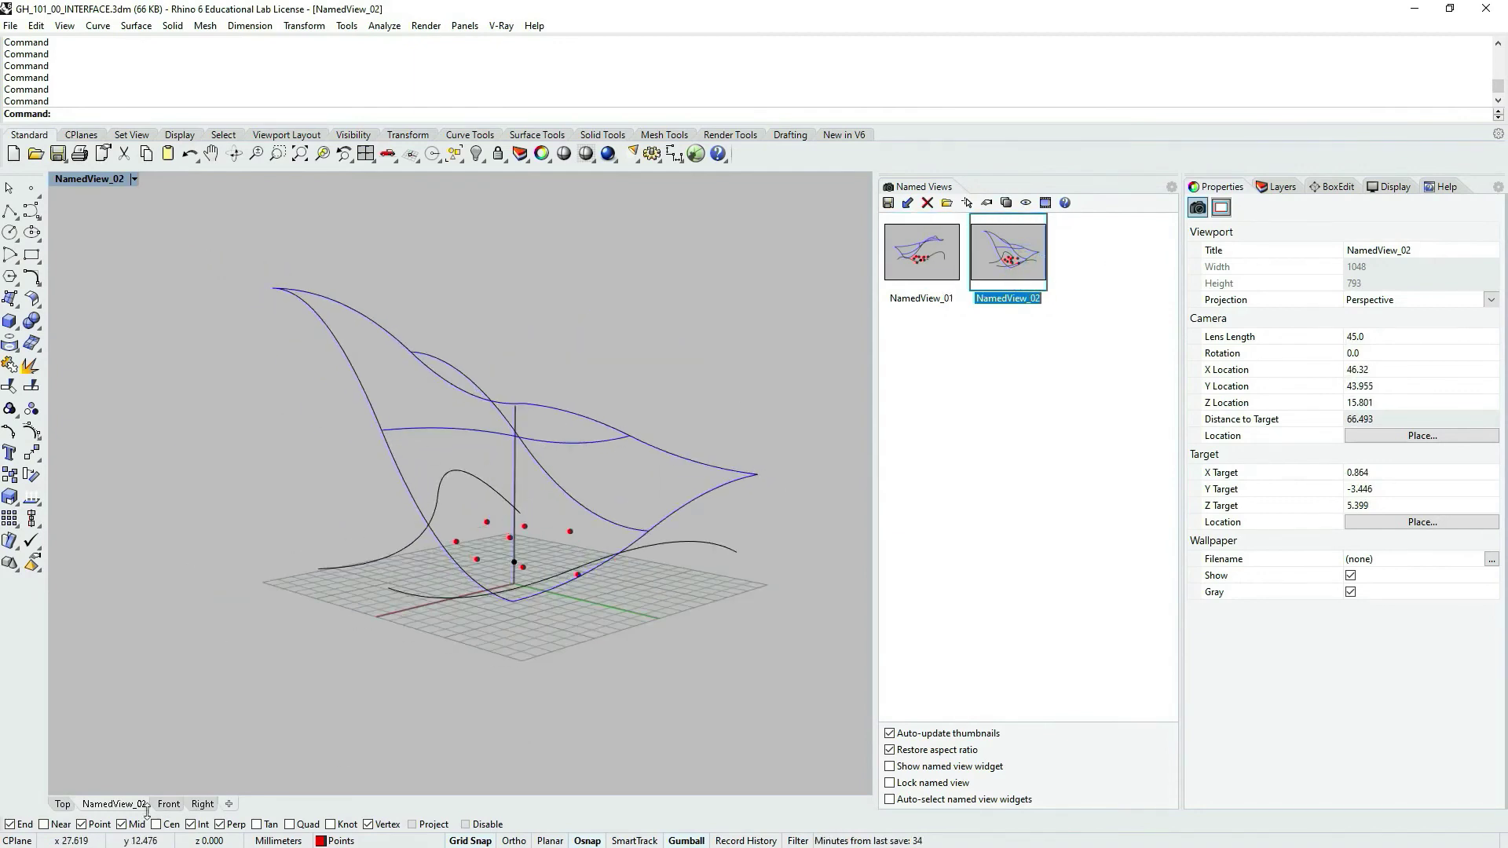
Cycle the viewport through Top, Front and Right, returning to NamedView_02.
click(63, 804)
click(110, 804)
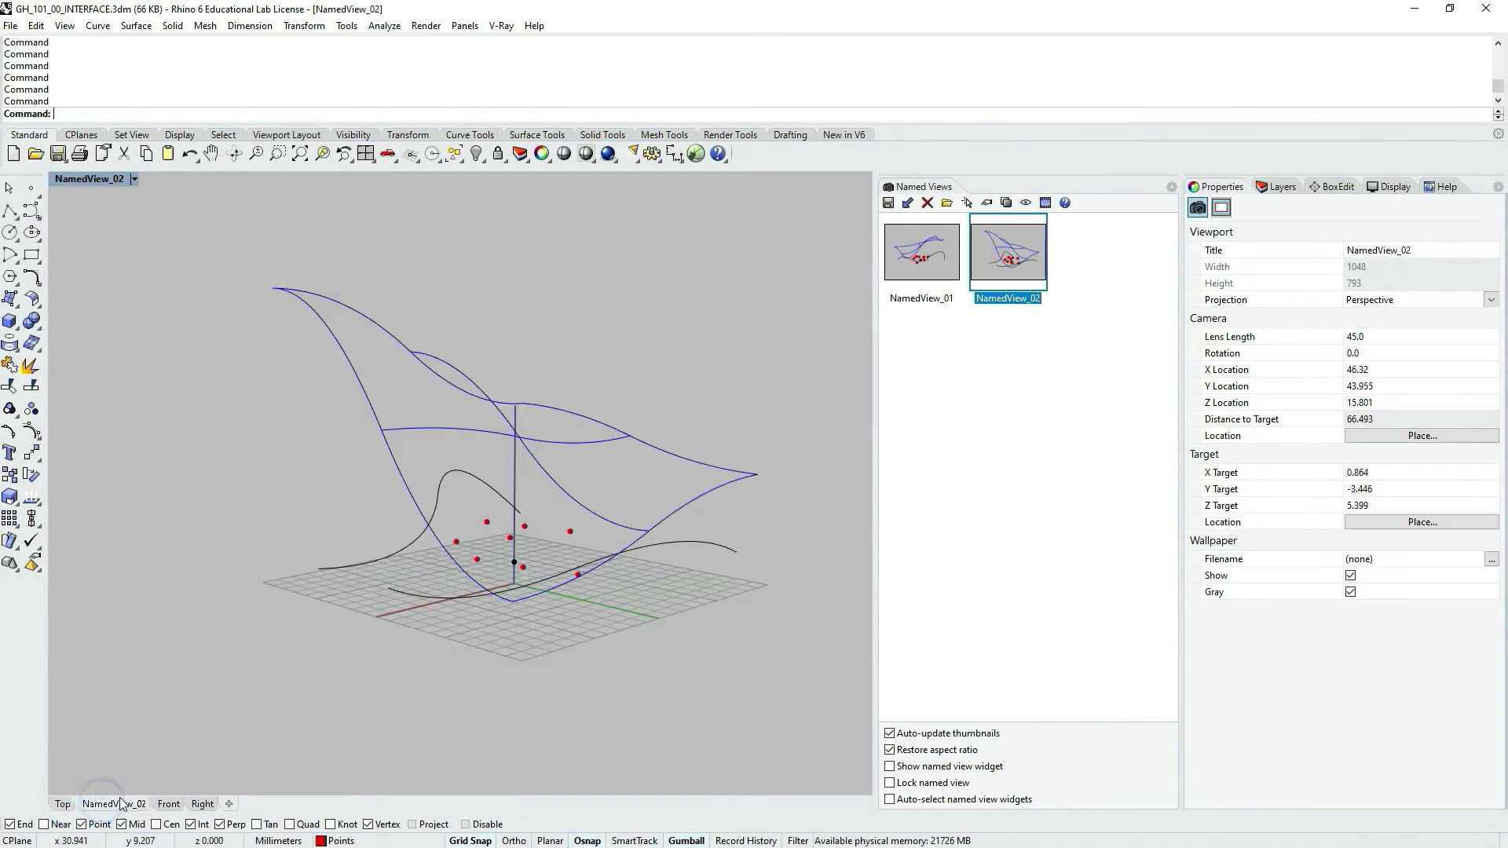
click(169, 803)
click(202, 803)
click(114, 804)
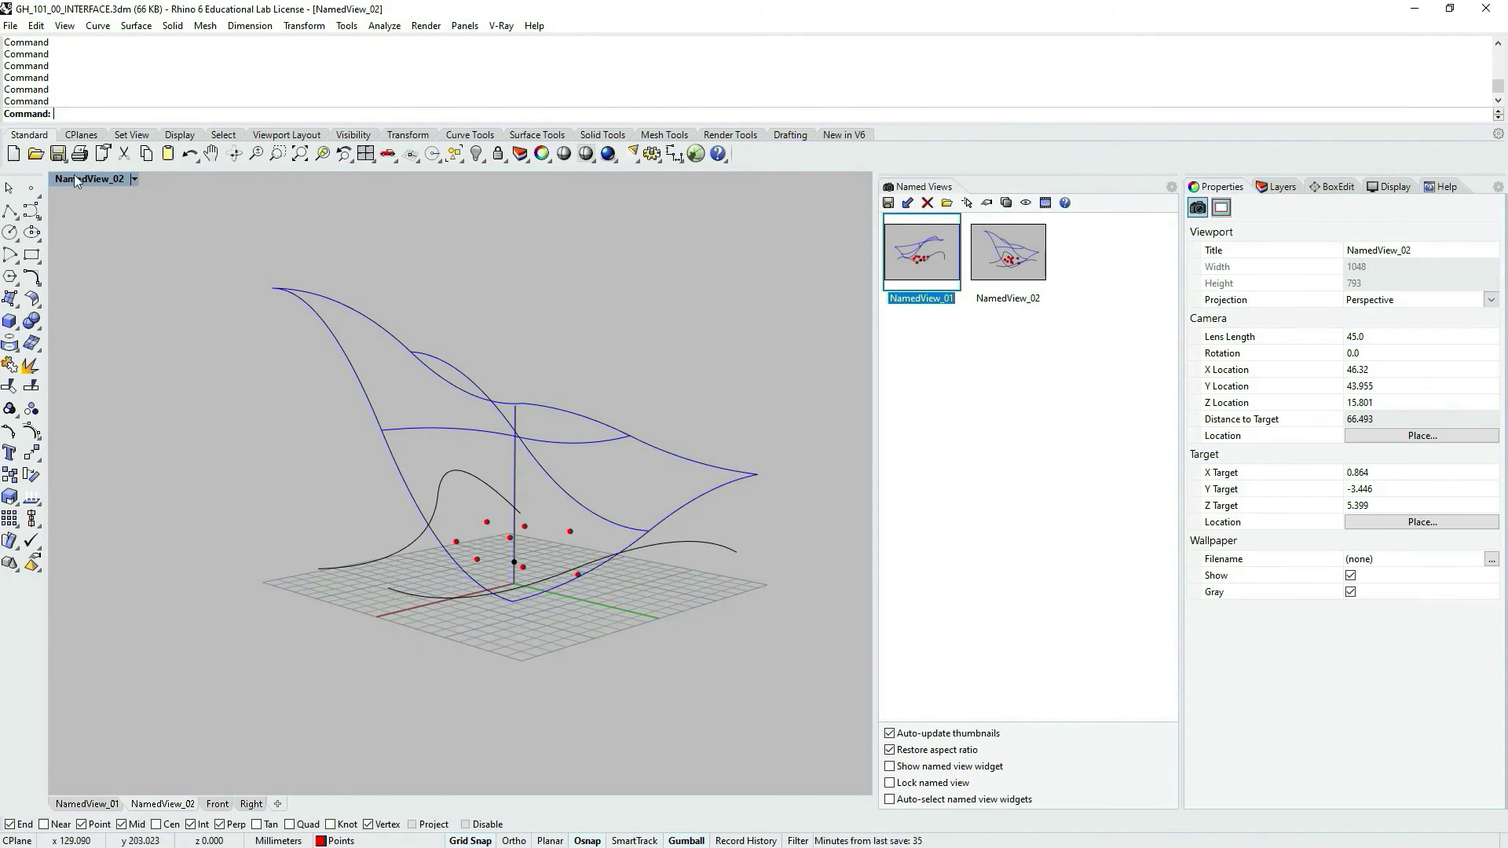
Restore the four-viewport layout and activate the NamedView_01 viewport's title menu.
double_click(88, 177)
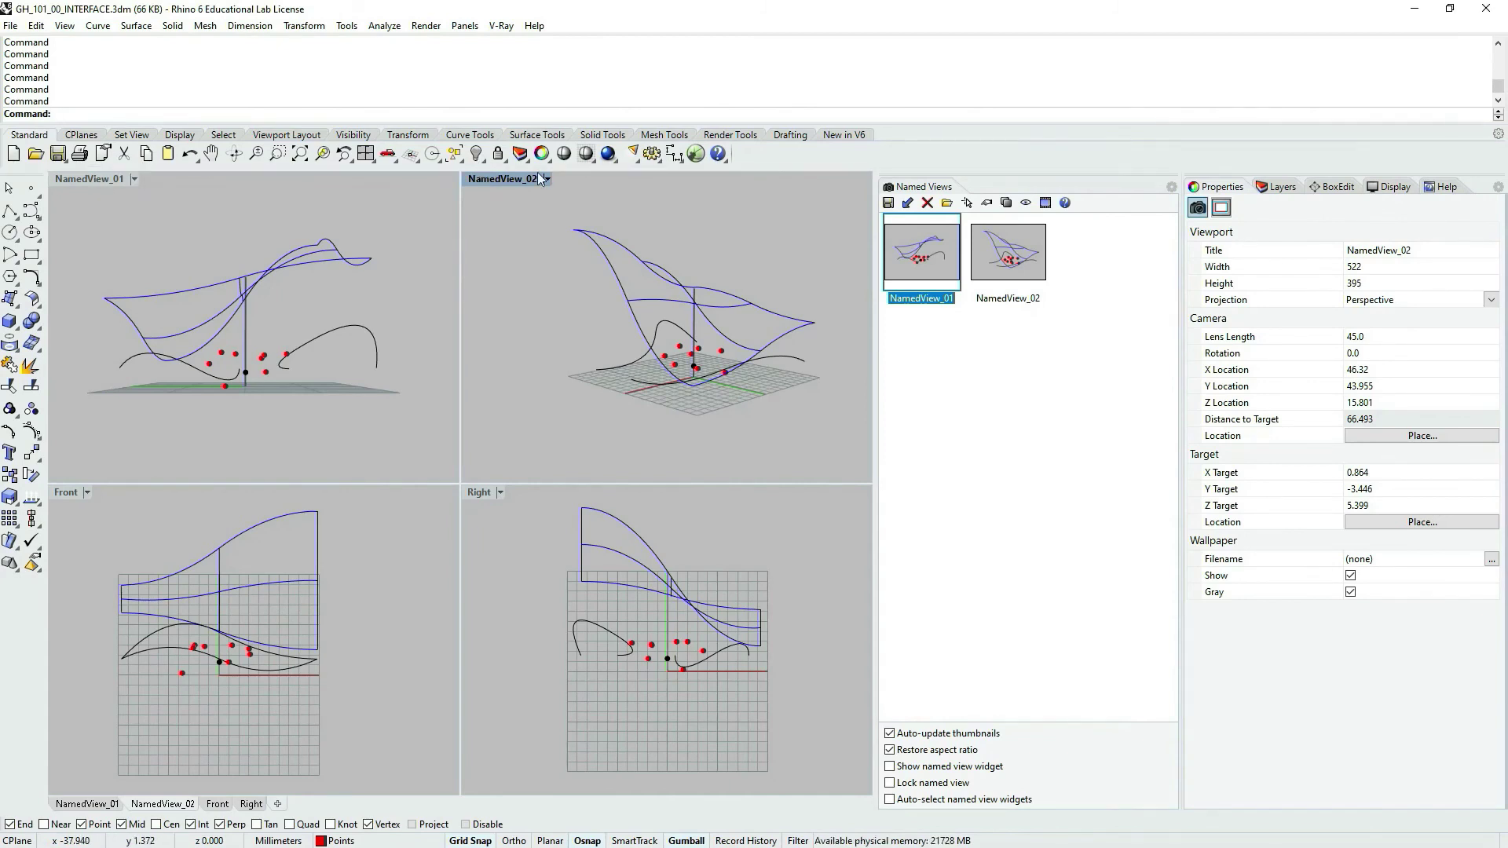
click(98, 180)
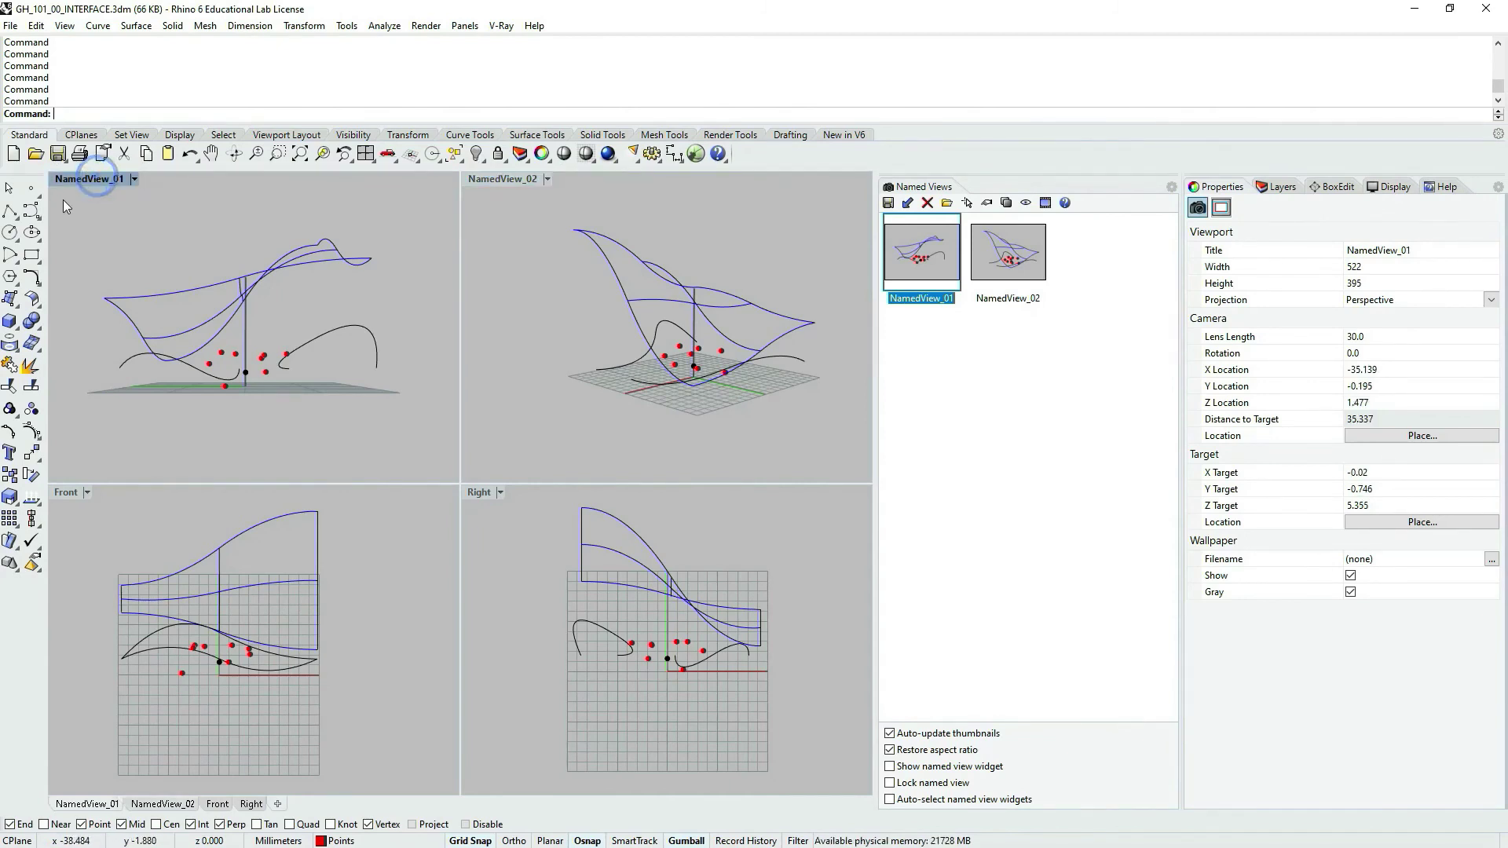
click(134, 181)
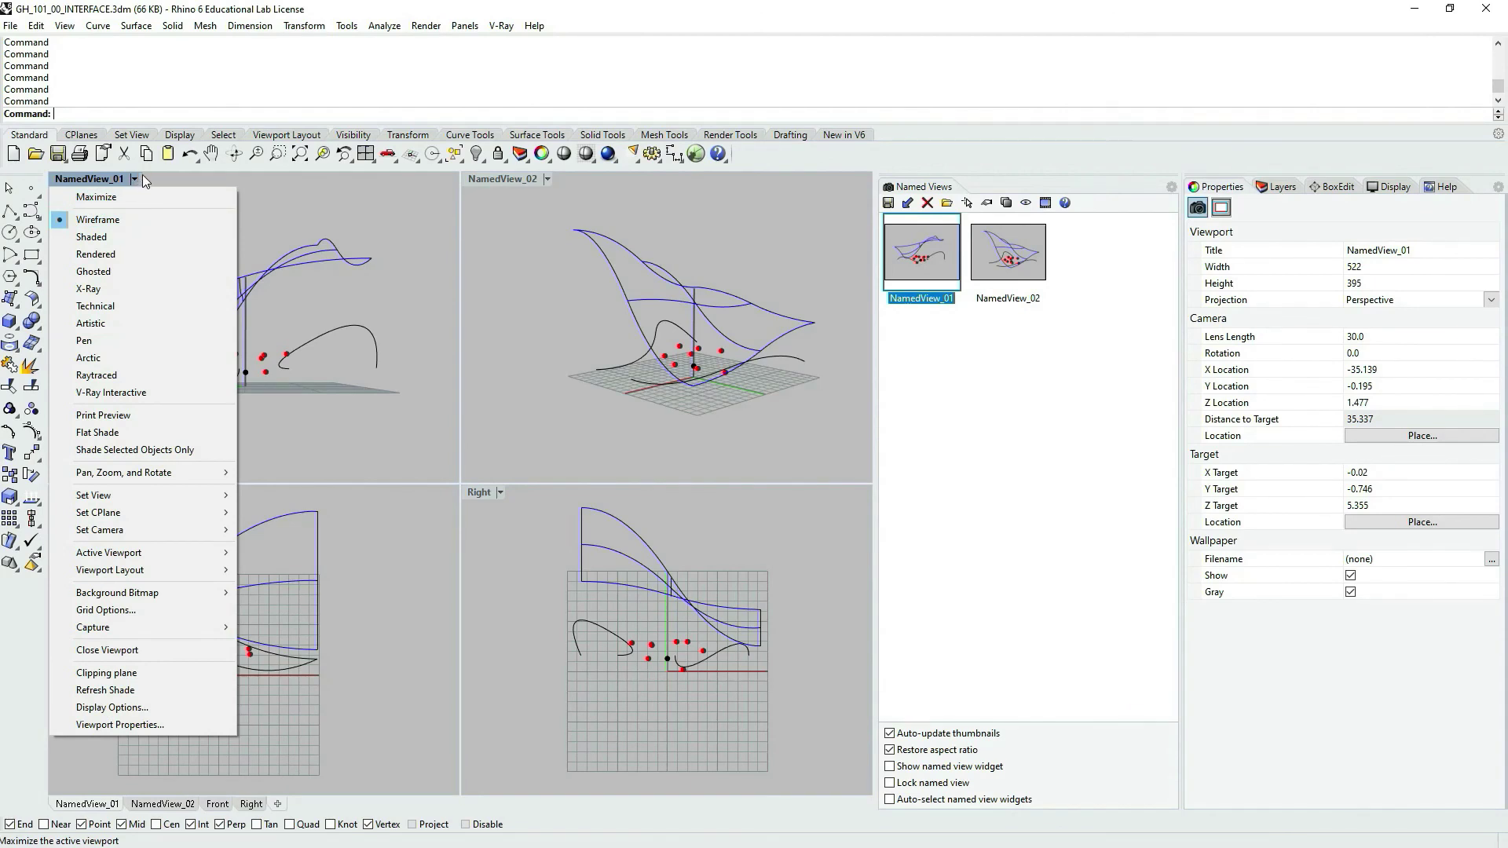
Show the Set View presets: NamedView_01, NamedView_02 and the NE, NW, SE, SW isometrics.
mouse_move(158, 499)
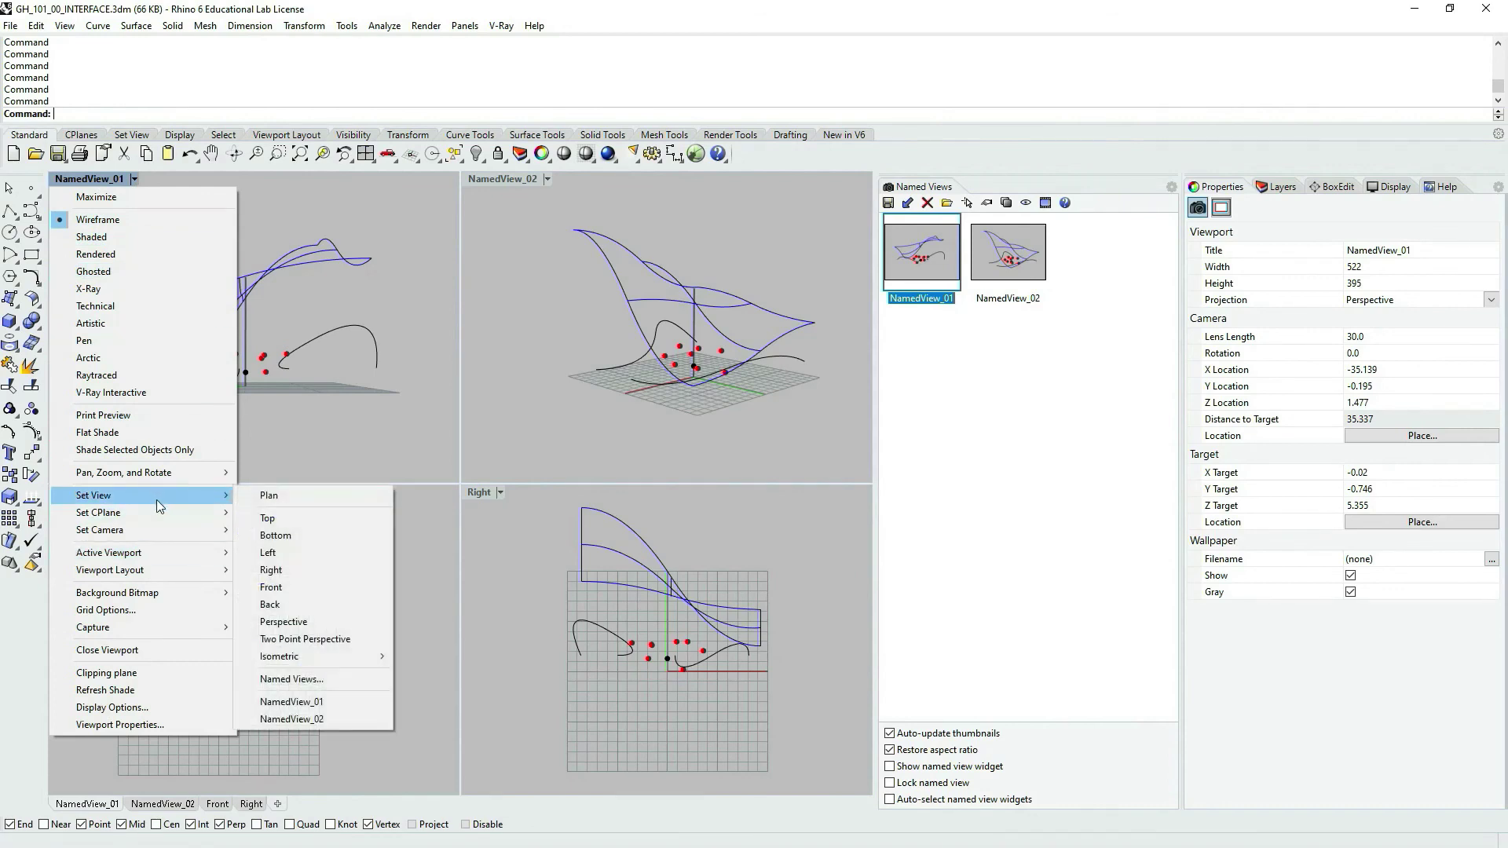